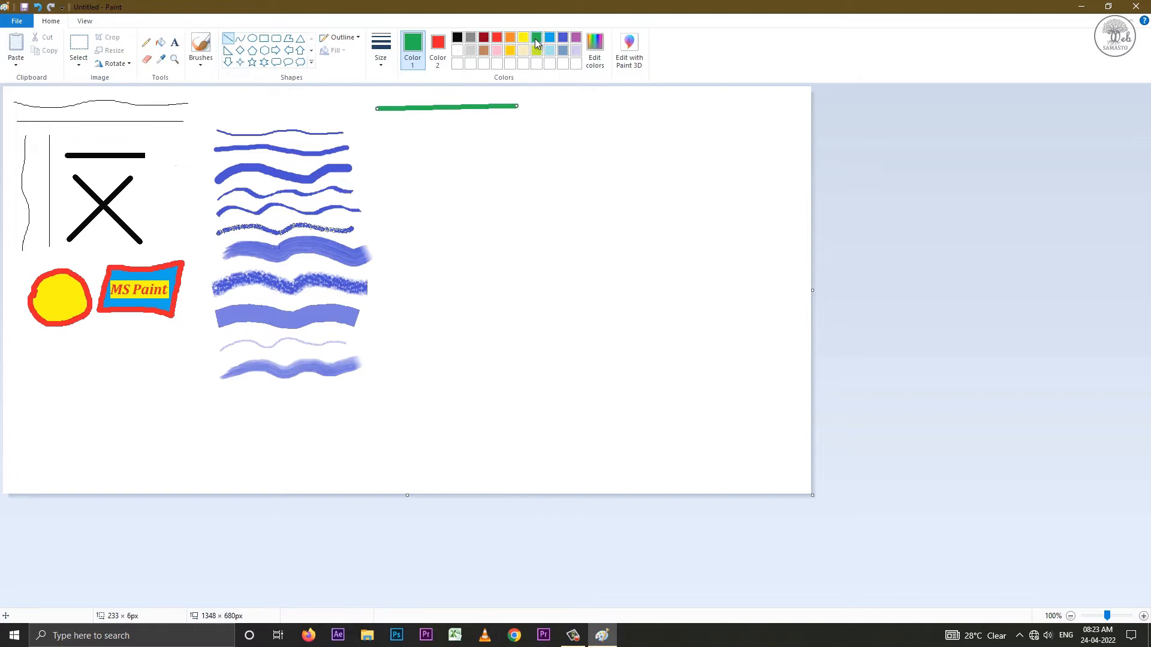
Use a solid color outline and draw a second horizontal green line just below the existing one, about the same length
{"action": "left_click", "coordinate": [340, 37]}
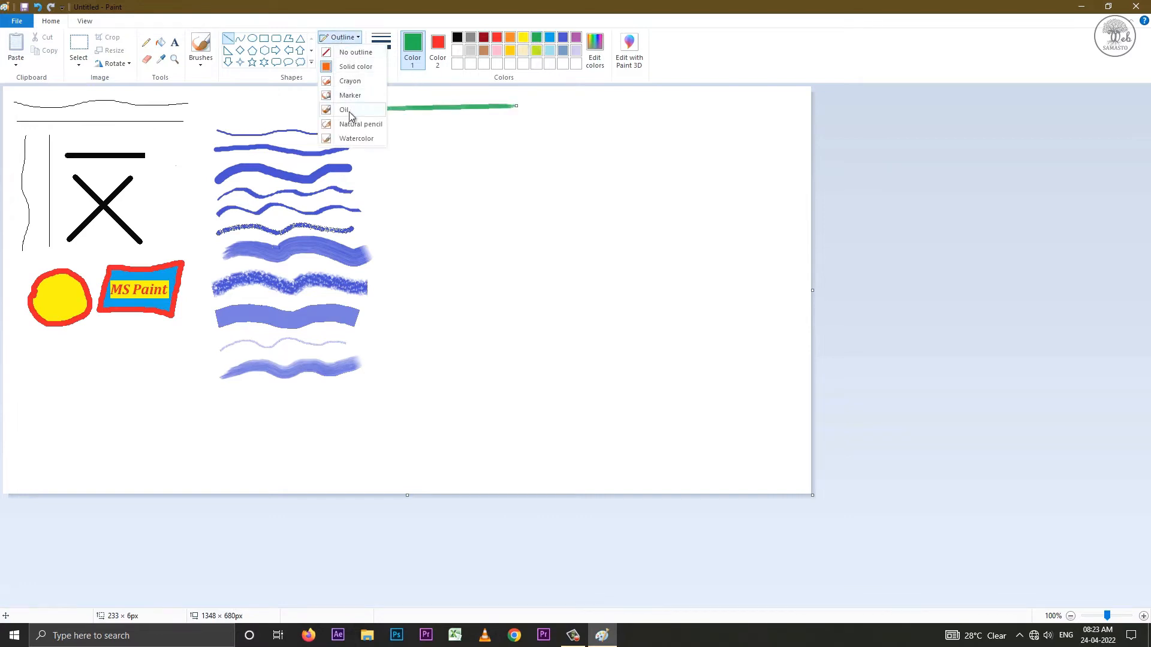
{"action": "left_click", "coordinate": [357, 67]}
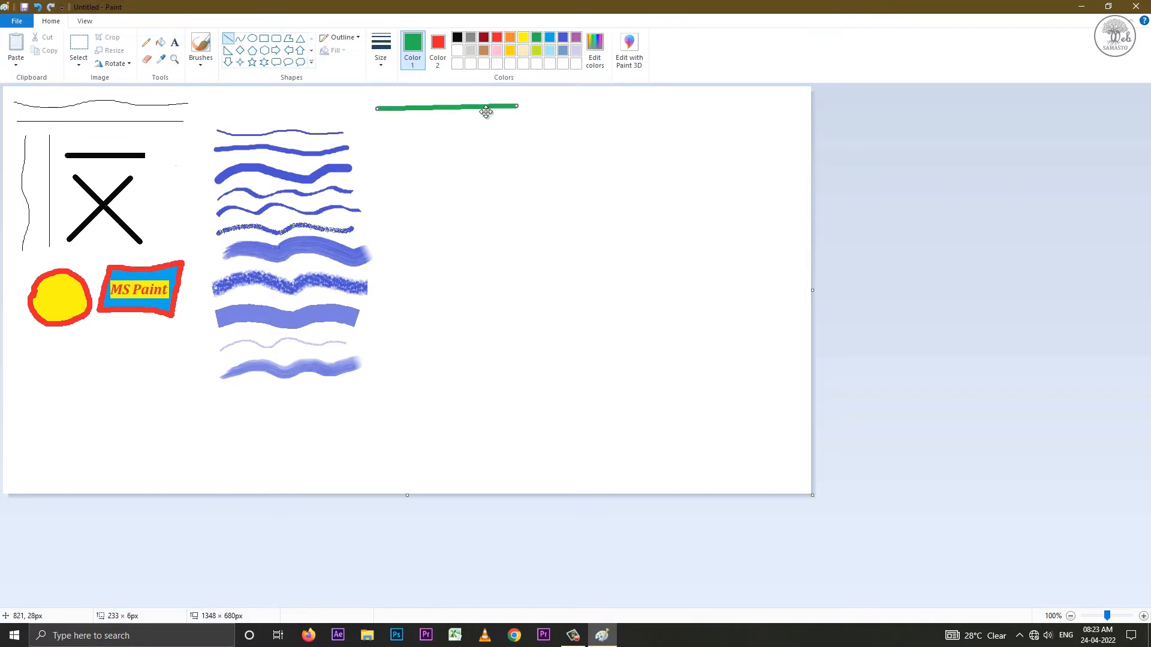
{"action": "left_click", "coordinate": [386, 136]}
{"action": "left_click_drag", "start_coordinate": [377, 125], "coordinate": [517, 126]}
Draw a green box about 80 by 74 px out of straight lines beneath the two horizontal green lines
{"action": "left_click_drag", "start_coordinate": [388, 149], "coordinate": [389, 189]}
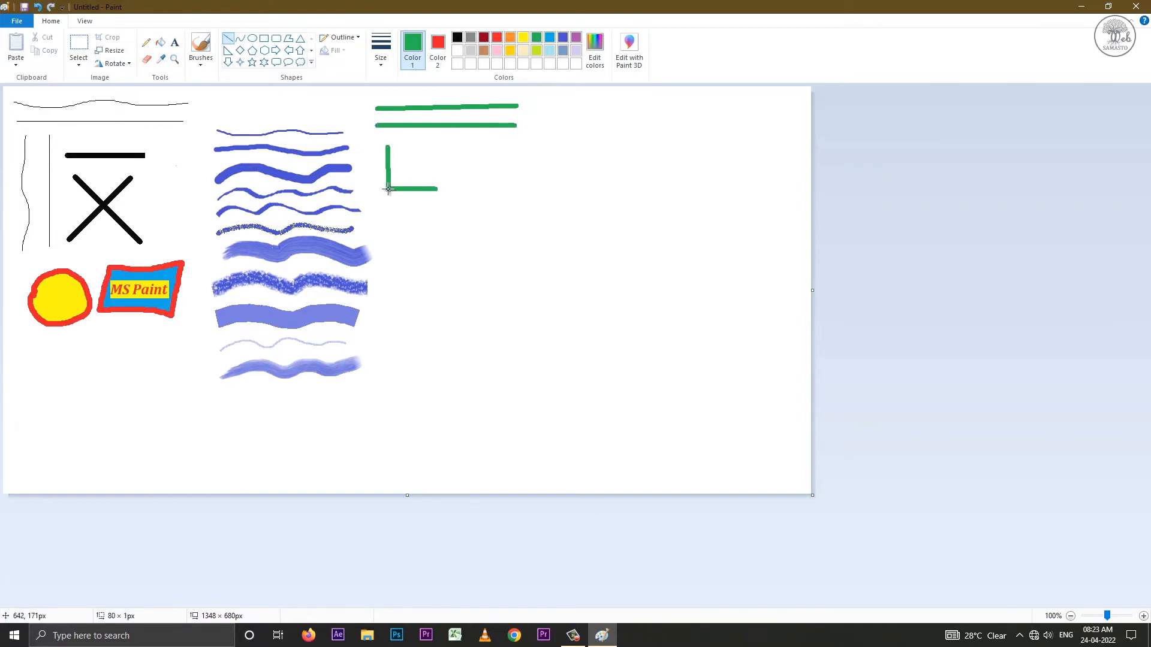
{"action": "left_click_drag", "start_coordinate": [389, 146], "coordinate": [437, 146]}
{"action": "left_click_drag", "start_coordinate": [437, 189], "coordinate": [437, 145]}
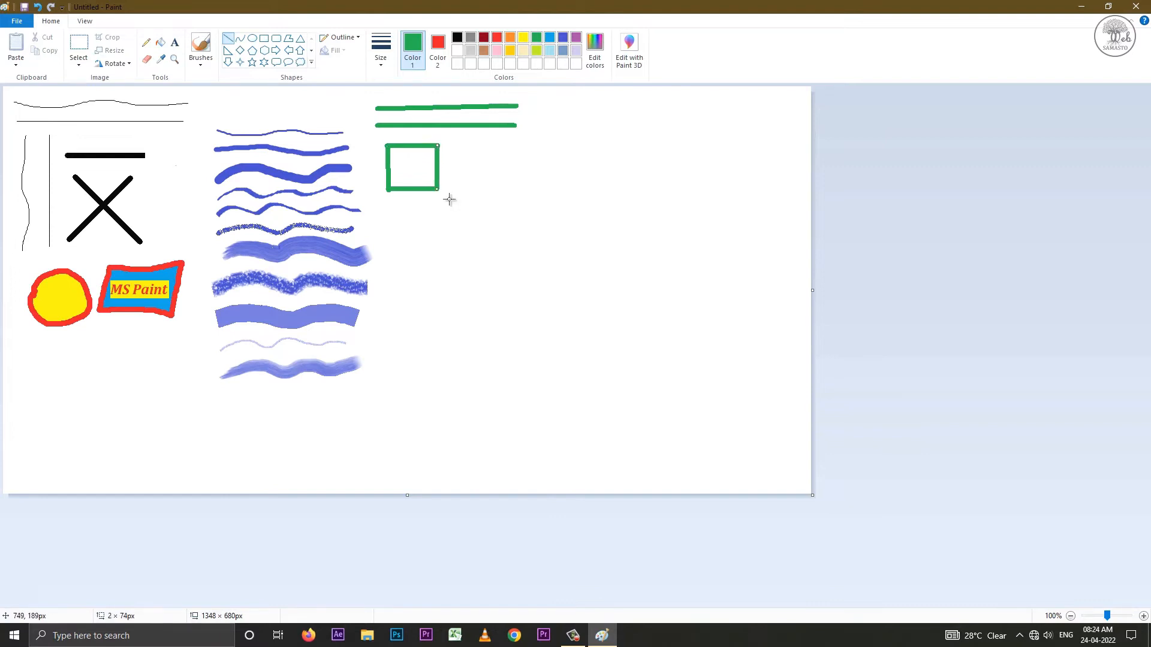
Draw a curve about 181 px wide beside the green box, bend it downward into a symmetrical bowl and color it indigo blue
{"action": "left_click", "coordinate": [239, 37]}
{"action": "left_click_drag", "start_coordinate": [455, 146], "coordinate": [561, 145]}
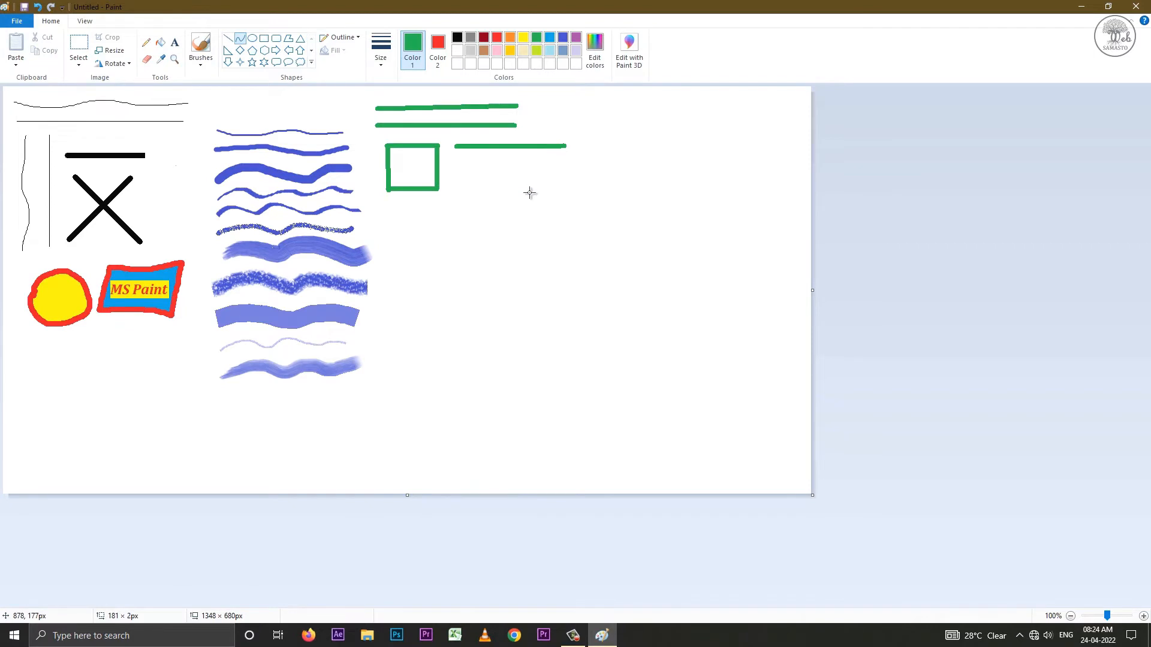
{"action": "left_click_drag", "start_coordinate": [484, 154], "coordinate": [479, 192]}
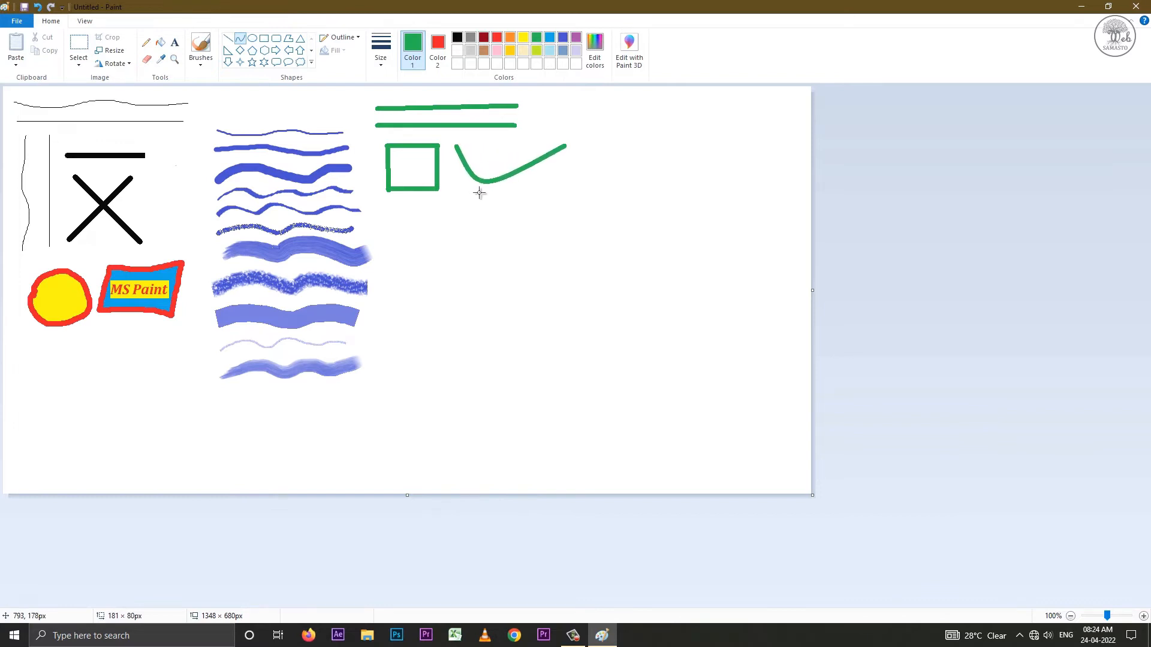
{"action": "left_click_drag", "start_coordinate": [555, 155], "coordinate": [543, 186]}
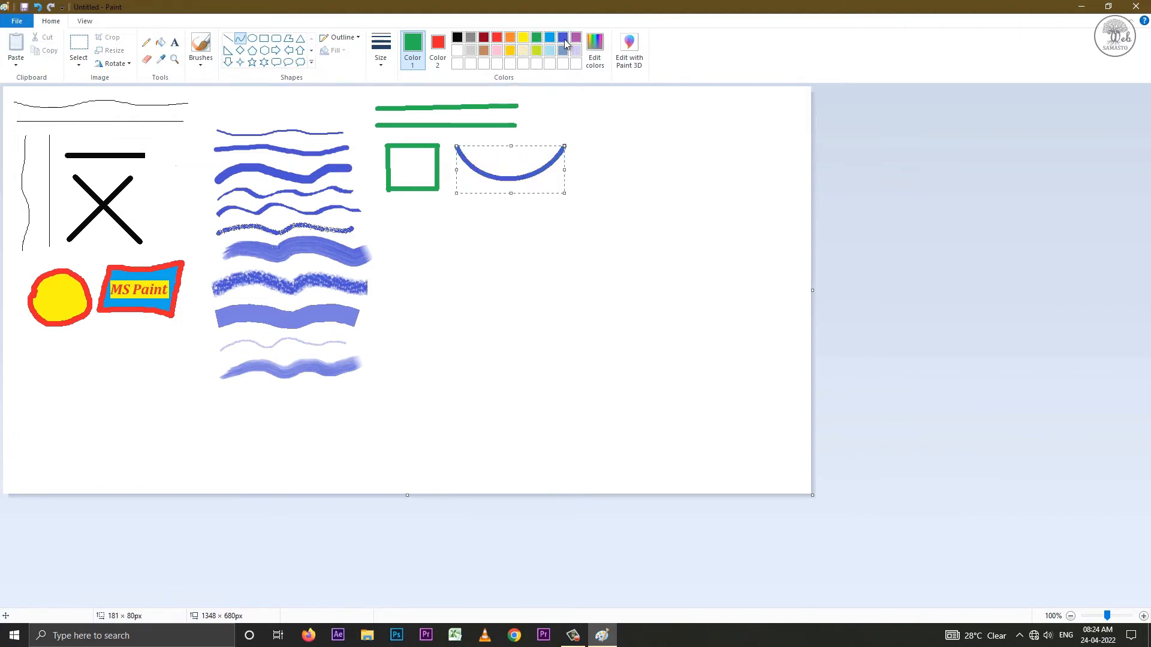
{"action": "left_click", "coordinate": [565, 42]}
{"action": "left_click", "coordinate": [468, 218]}
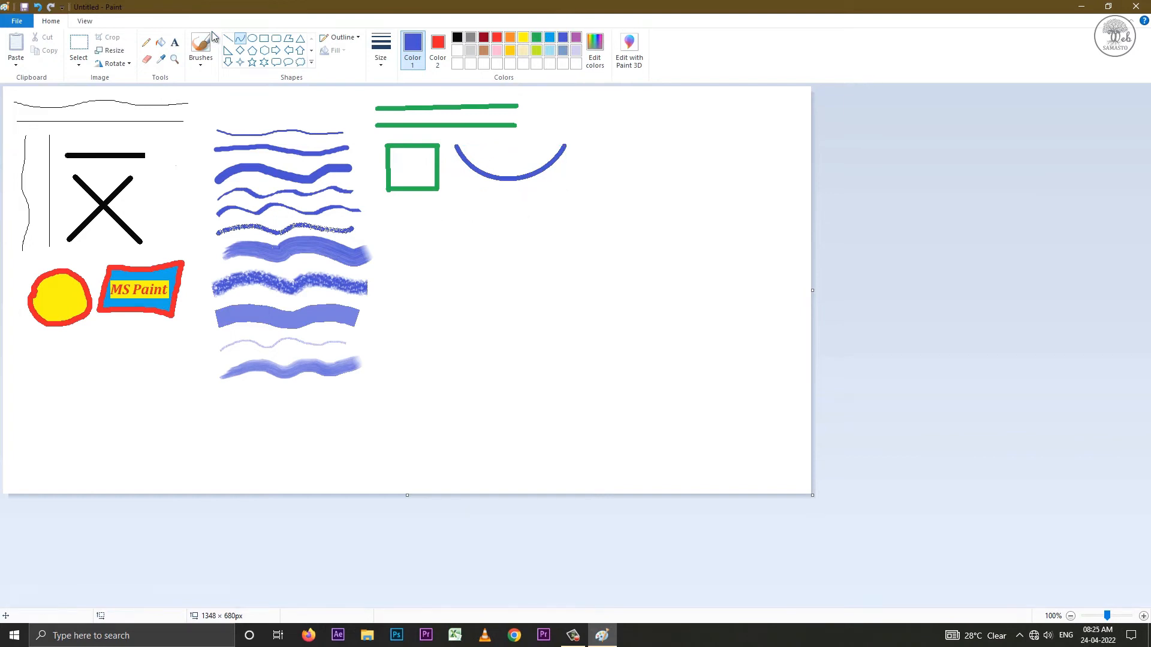
Draw a small indigo ellipse of about 66 by 58 px below the green box
{"action": "left_click", "coordinate": [254, 39]}
{"action": "left_click_drag", "start_coordinate": [391, 209], "coordinate": [428, 242]}
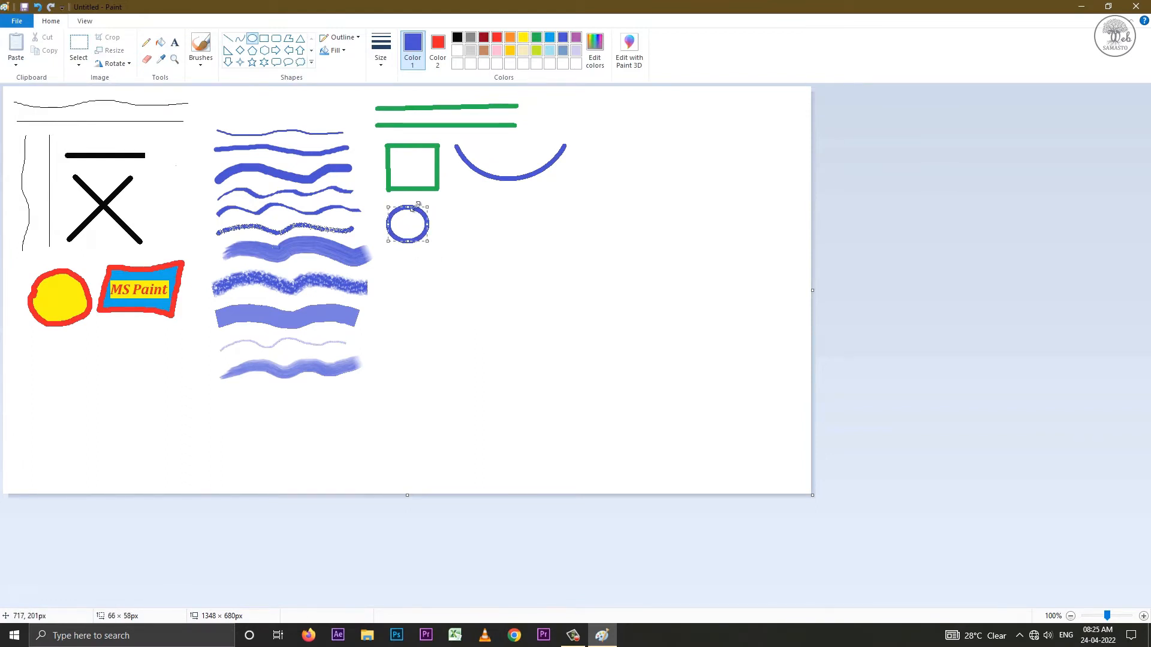
{"action": "left_click", "coordinate": [463, 210]}
Draw a circle about 138 by 138 px below the small ellipse and give it a watercolor outline
{"action": "left_click_drag", "start_coordinate": [392, 249], "coordinate": [508, 333]}
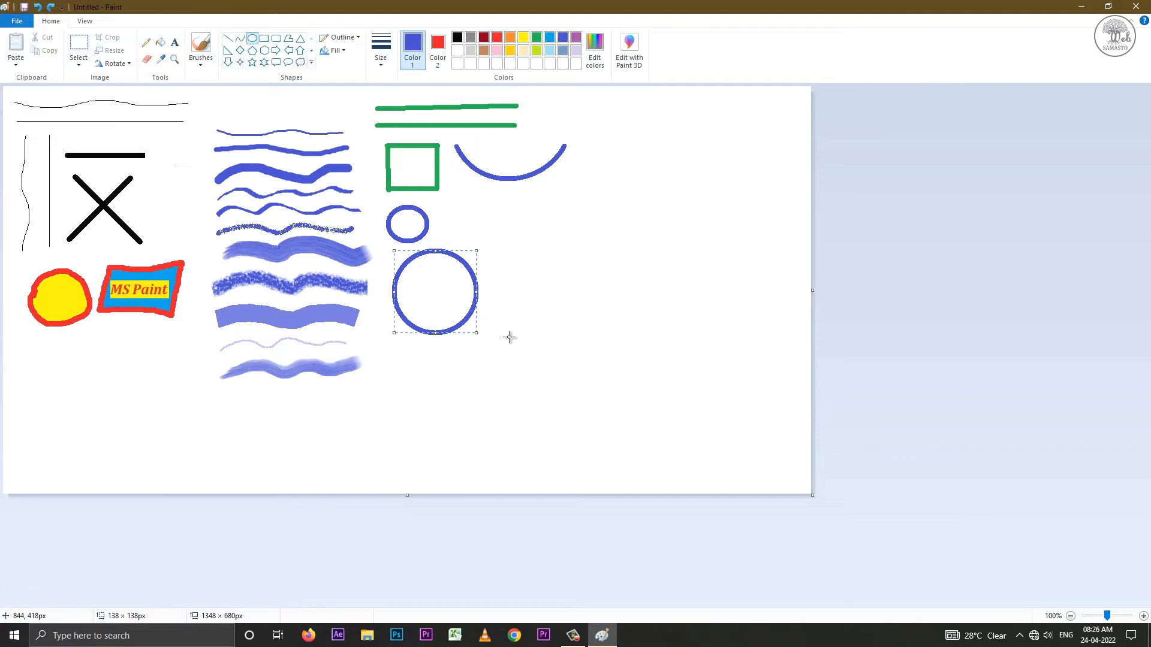
{"action": "left_click", "coordinate": [339, 39]}
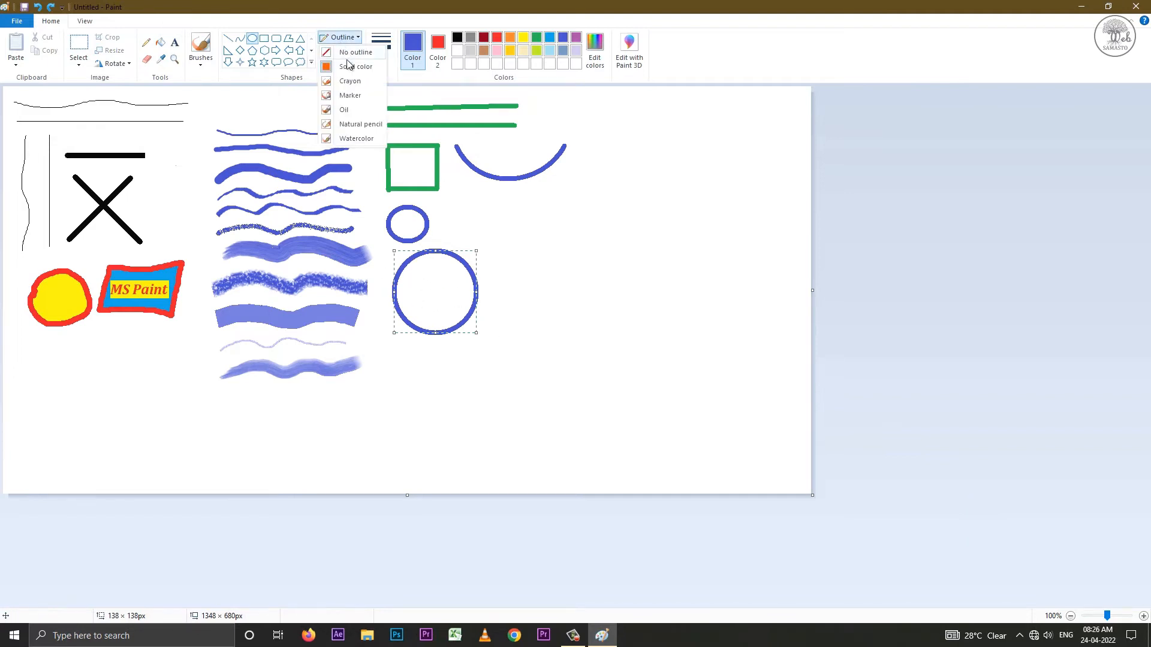
{"action": "left_click", "coordinate": [351, 135]}
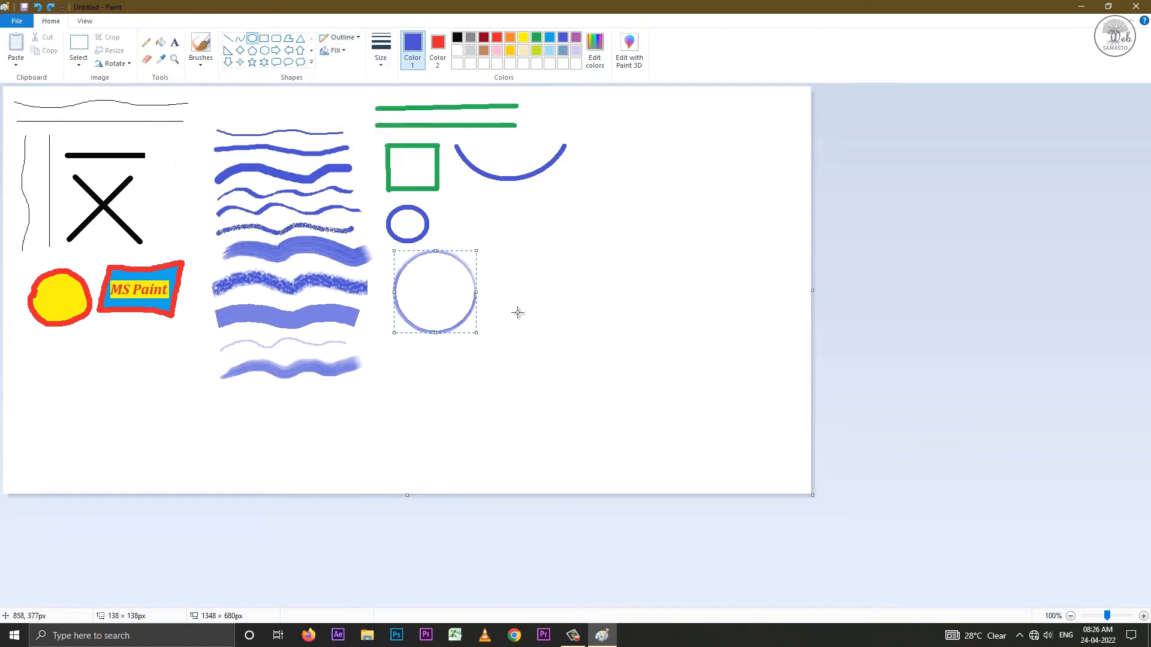
Fill the large circle with red in the watercolor style and set its outline to the second-thickest line size
{"action": "left_click", "coordinate": [335, 51]}
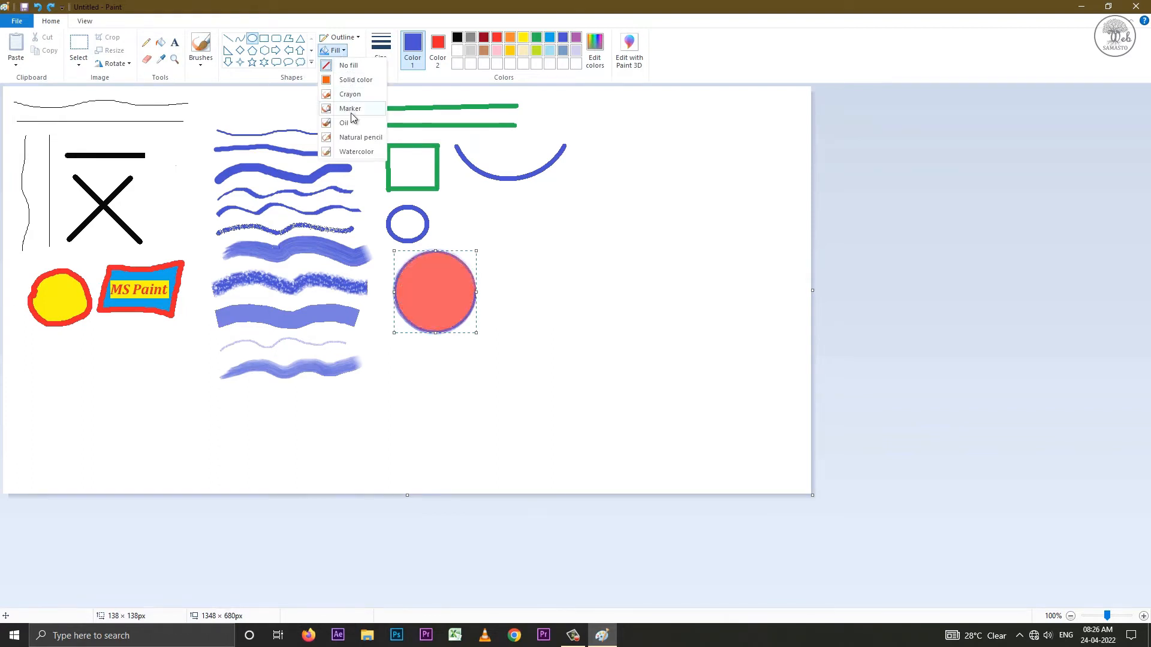
{"action": "left_click", "coordinate": [358, 154]}
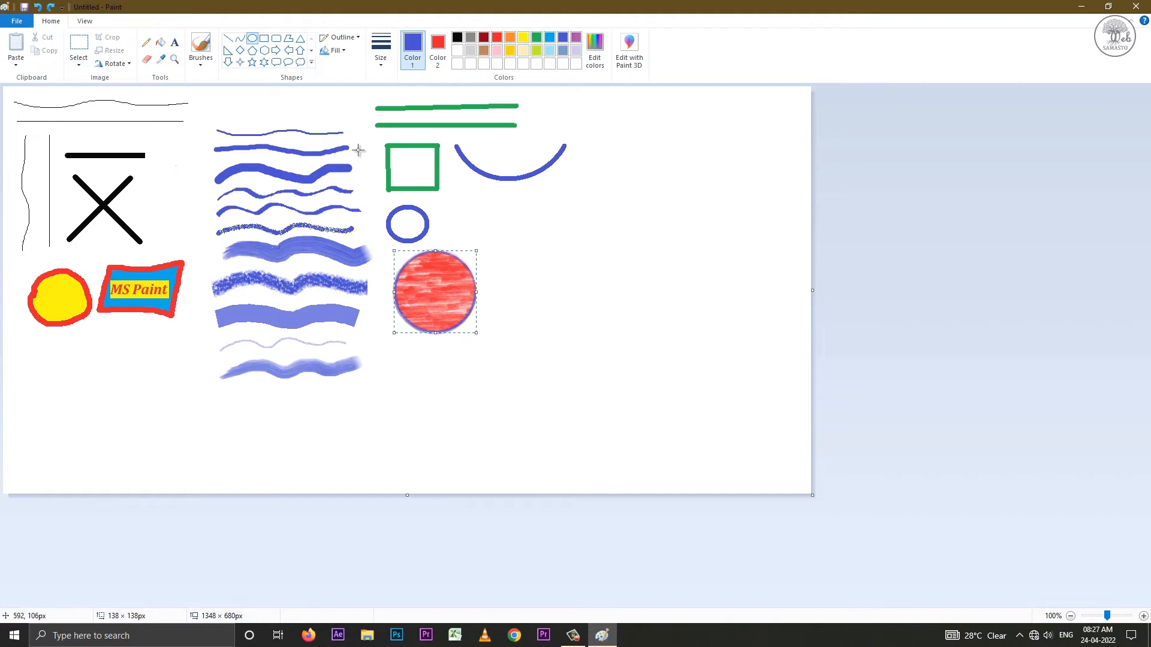
{"action": "left_click", "coordinate": [380, 49]}
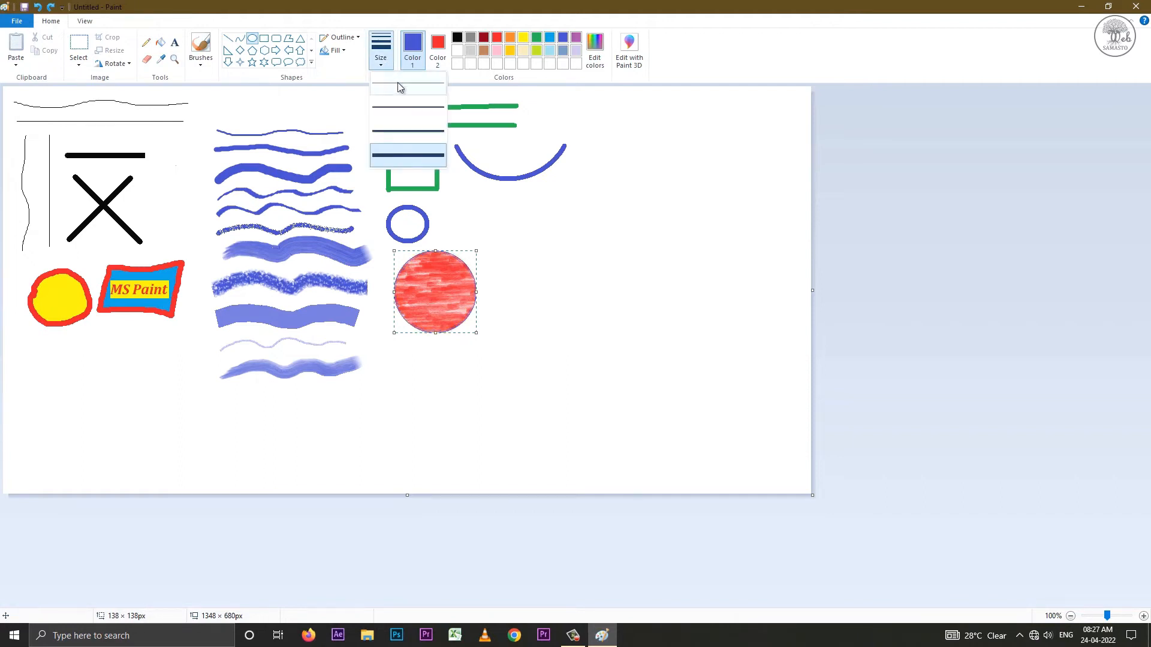
{"action": "left_click", "coordinate": [410, 129]}
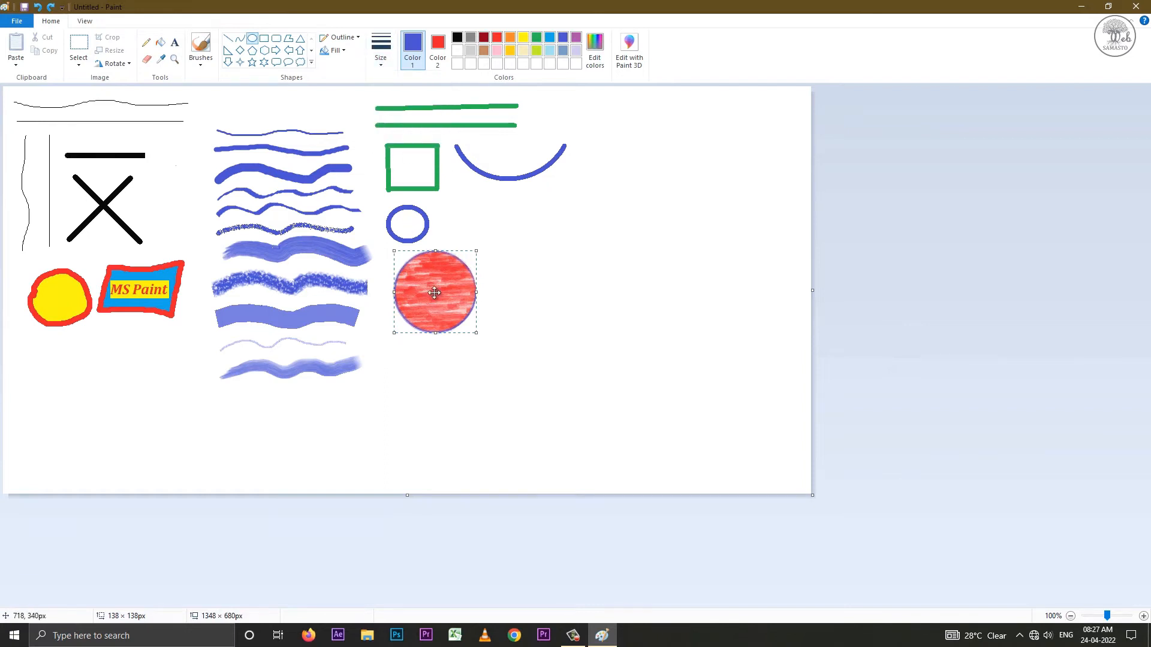
{"action": "left_click", "coordinate": [493, 223]}
Draw an unfilled indigo rectangle below the curve and an unfilled square beside the red circle
{"action": "left_click", "coordinate": [265, 39]}
{"action": "left_click", "coordinate": [351, 41]}
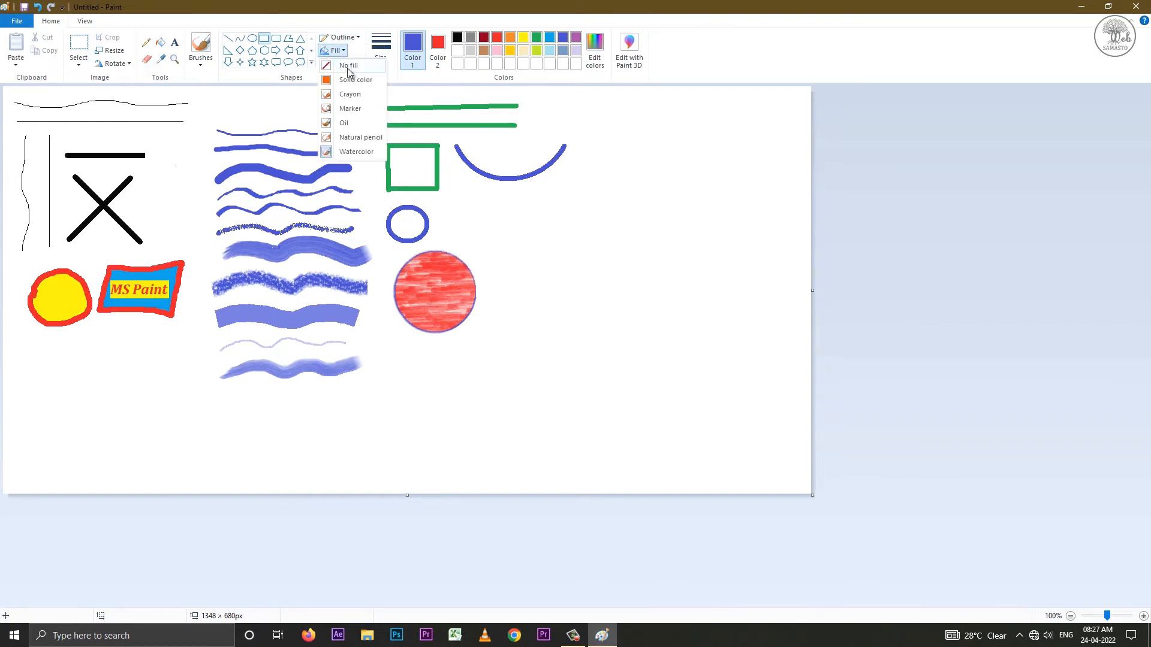
{"action": "left_click", "coordinate": [352, 70]}
{"action": "left_click_drag", "start_coordinate": [481, 198], "coordinate": [587, 330]}
{"action": "left_click", "coordinate": [555, 247]}
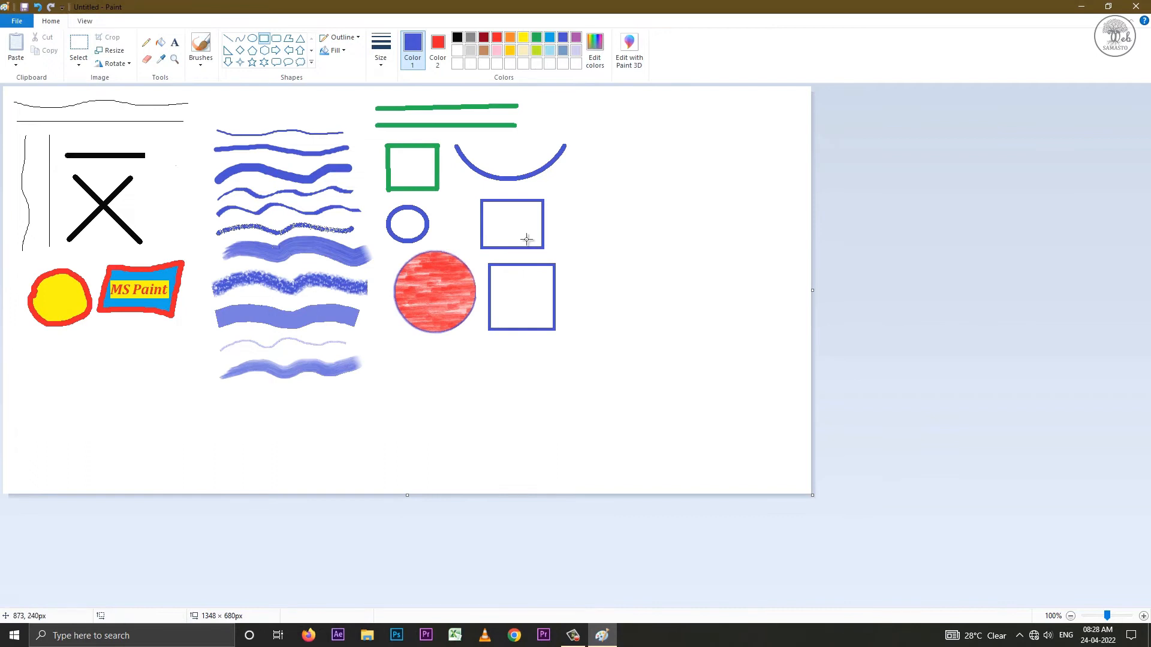
Fill the square beside the red circle with lime green using the Fill with color tool
{"action": "left_click", "coordinate": [161, 52]}
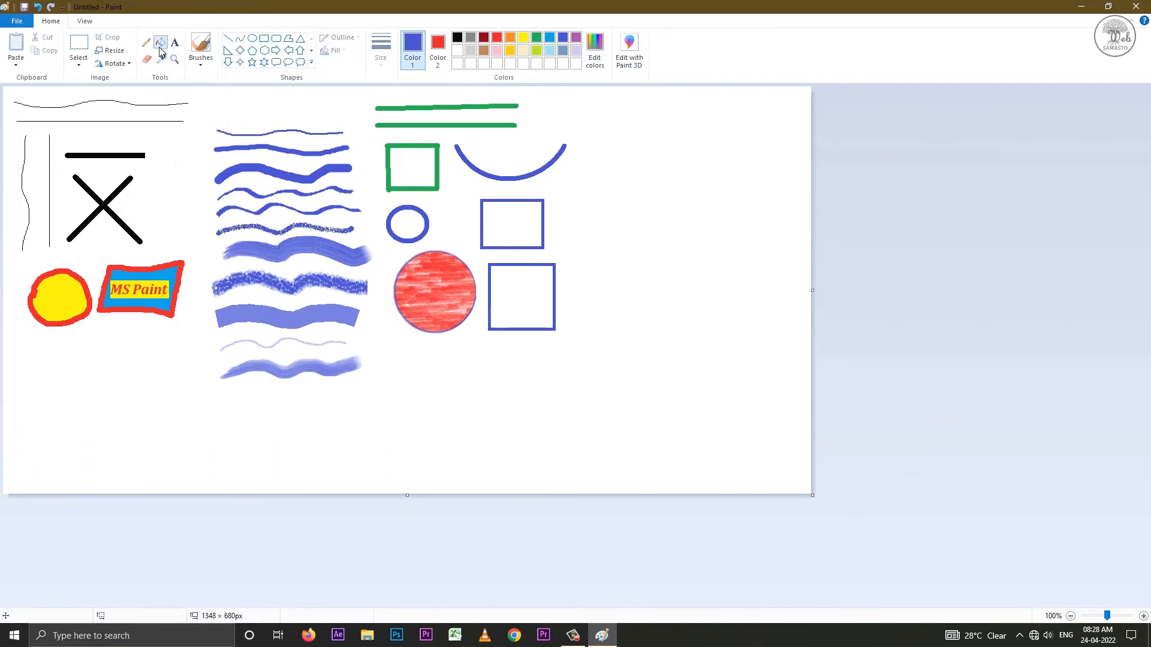
{"action": "left_click", "coordinate": [549, 40]}
{"action": "left_click", "coordinate": [537, 52]}
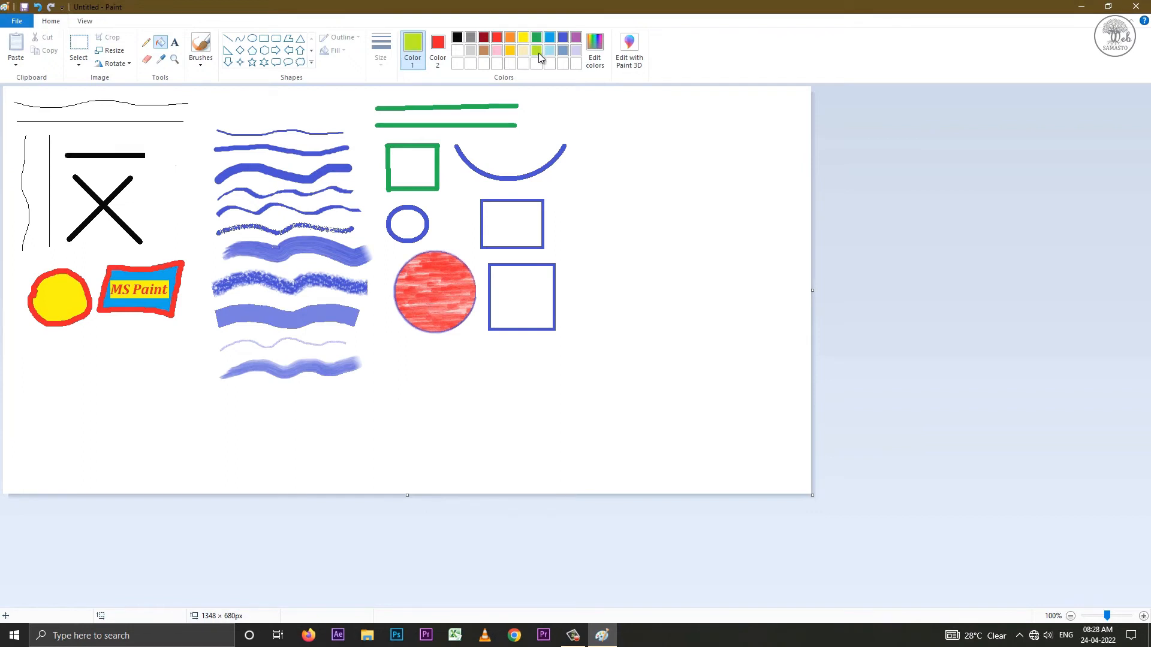
{"action": "left_click", "coordinate": [532, 290]}
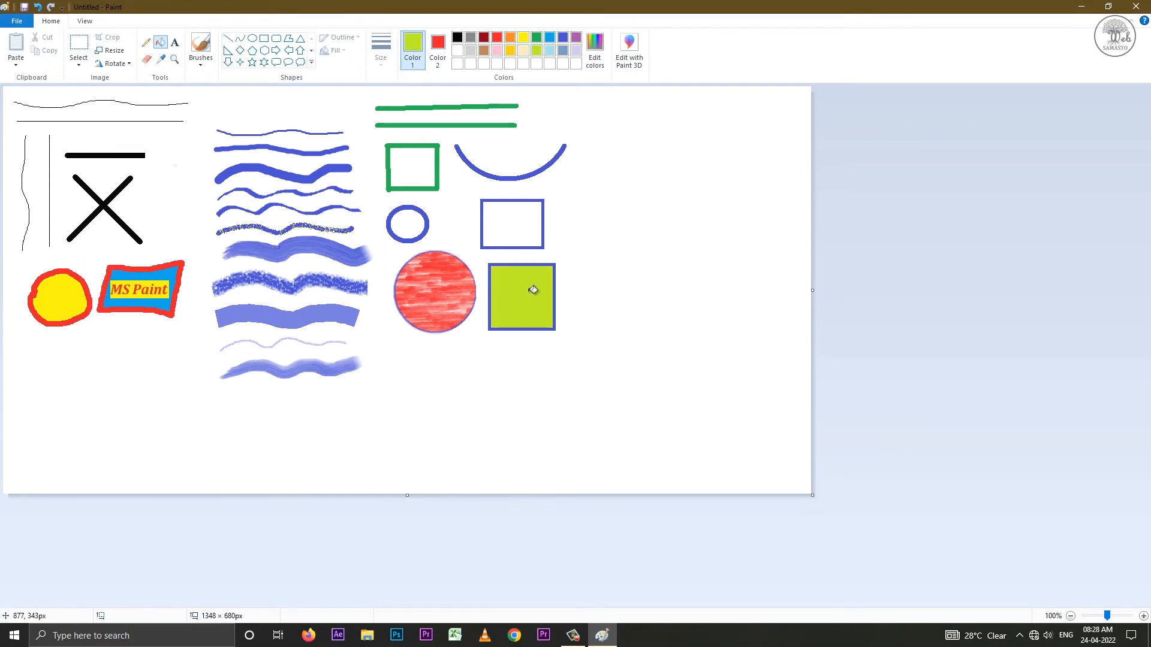
Paint yellow over the middle of the lime square and across the rectangle above it with the Crayon brush
{"action": "left_click", "coordinate": [201, 60]}
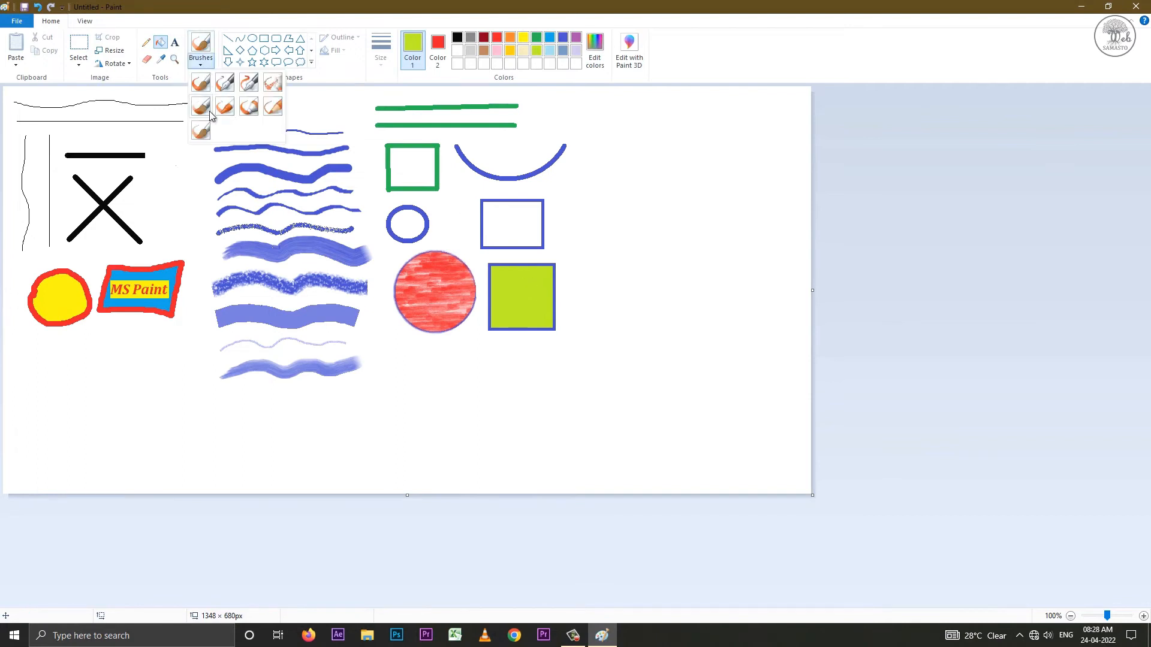
{"action": "left_click", "coordinate": [225, 108]}
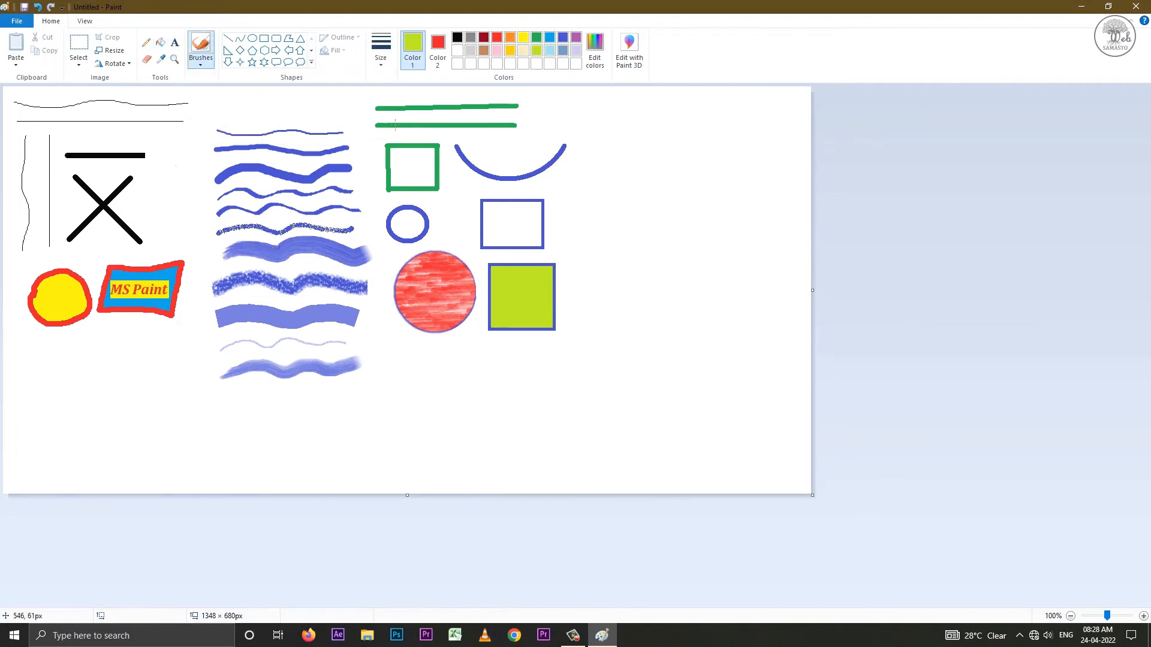
{"action": "left_click", "coordinate": [523, 38]}
{"action": "mouse_move", "coordinate": [509, 292]}
{"action": "left_mouse_down"}
{"action": "mouse_move", "coordinate": [539, 283]}
{"action": "mouse_move", "coordinate": [512, 294]}
{"action": "mouse_move", "coordinate": [536, 295]}
{"action": "mouse_move", "coordinate": [505, 294]}
{"action": "mouse_move", "coordinate": [542, 289]}
{"action": "mouse_move", "coordinate": [515, 311]}
{"action": "left_mouse_up"}
{"action": "mouse_move", "coordinate": [490, 218]}
{"action": "left_mouse_down"}
{"action": "mouse_move", "coordinate": [517, 234]}
{"action": "mouse_move", "coordinate": [503, 223]}
{"action": "mouse_move", "coordinate": [529, 210]}
{"action": "mouse_move", "coordinate": [498, 207]}
{"action": "mouse_move", "coordinate": [535, 207]}
{"action": "mouse_move", "coordinate": [533, 237]}
{"action": "mouse_move", "coordinate": [495, 241]}
{"action": "mouse_move", "coordinate": [479, 220]}
{"action": "mouse_move", "coordinate": [525, 209]}
{"action": "mouse_move", "coordinate": [537, 239]}
{"action": "left_mouse_up"}
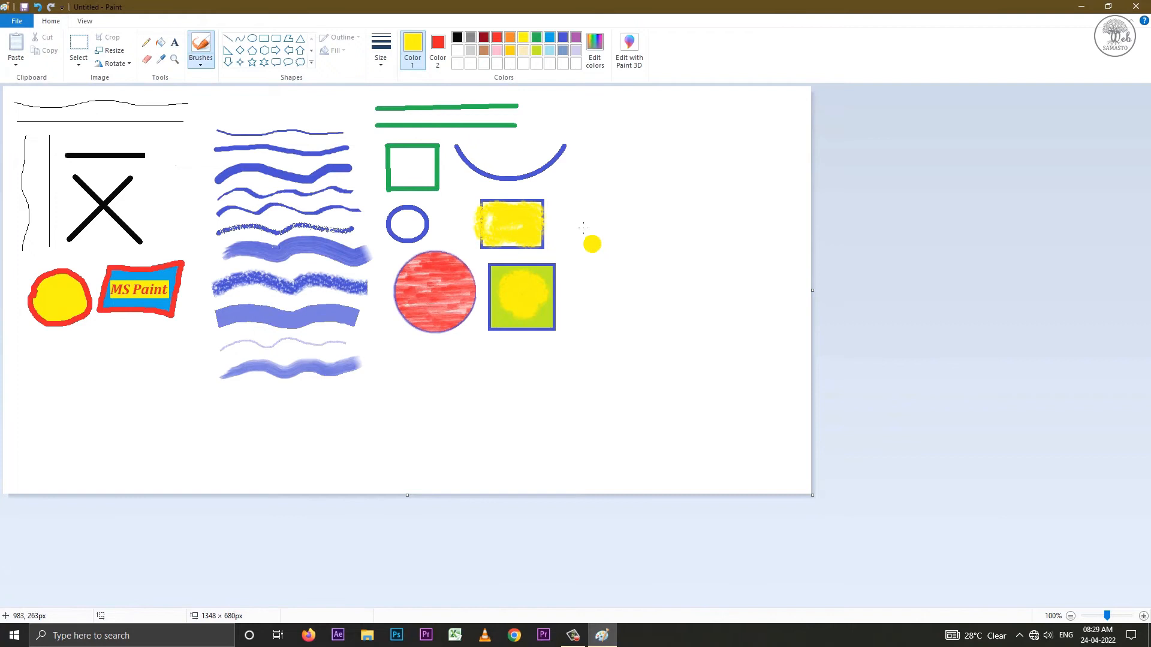
Draw an indigo rounded square to the right of the horizontal green lines
{"action": "left_click", "coordinate": [485, 39]}
{"action": "left_click", "coordinate": [564, 40]}
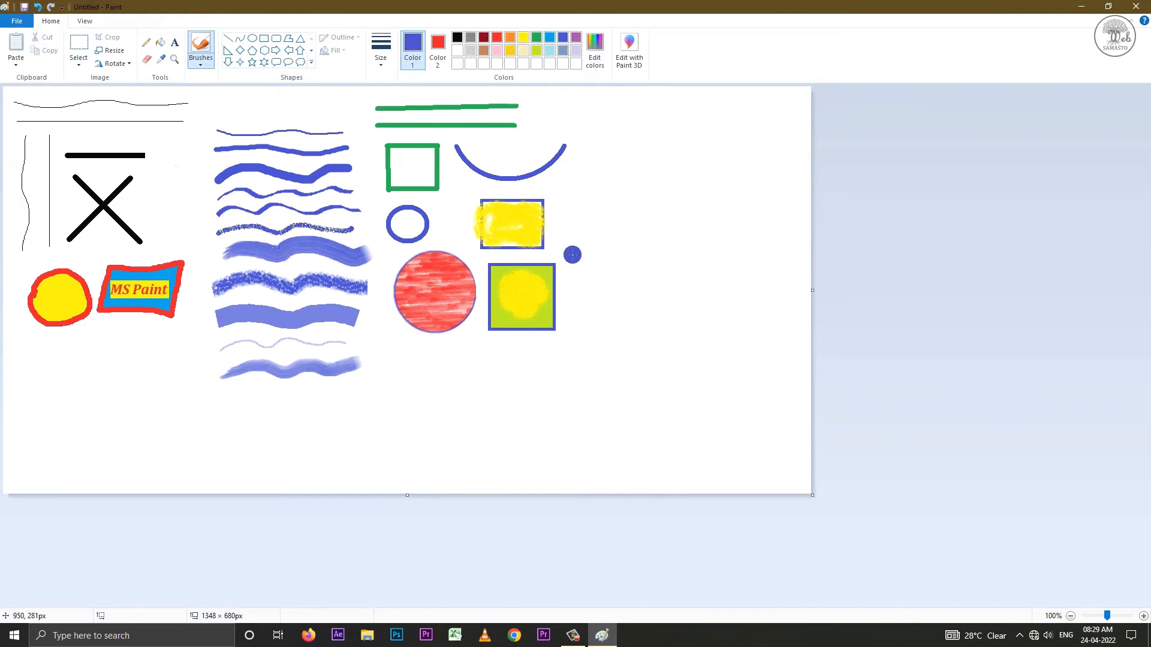
{"action": "left_click", "coordinate": [277, 39]}
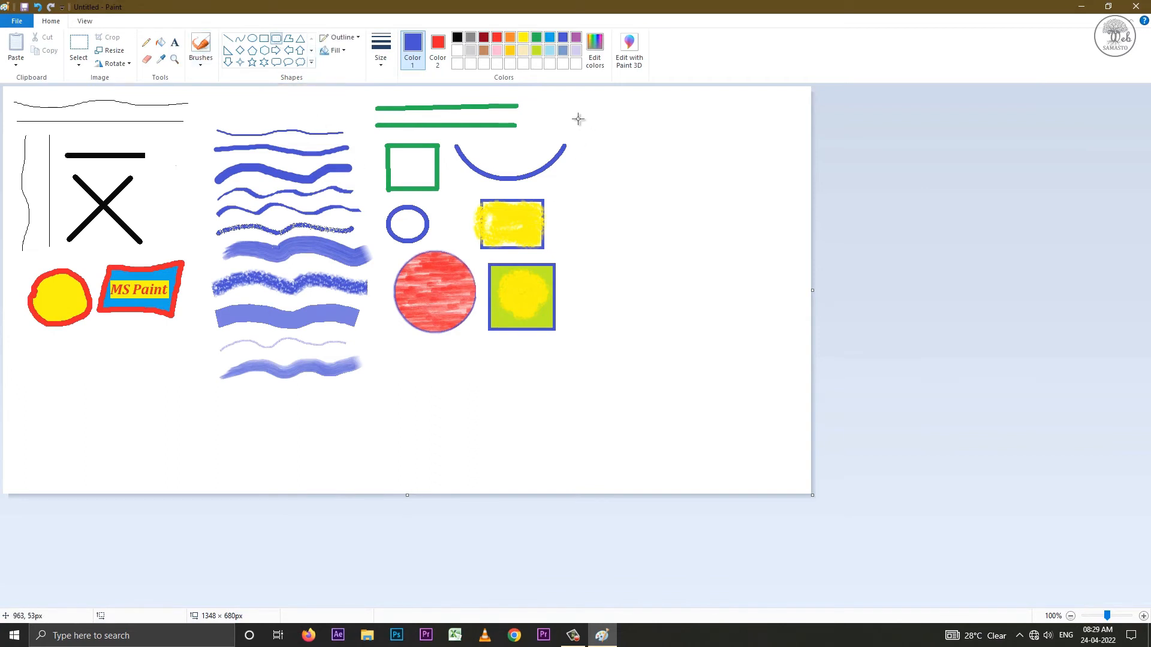
{"action": "mouse_move", "coordinate": [576, 100]}
{"action": "left_mouse_down"}
{"action": "mouse_move", "coordinate": [639, 144]}
{"action": "mouse_move", "coordinate": [663, 186]}
{"action": "left_mouse_up"}
{"action": "left_click", "coordinate": [668, 202]}
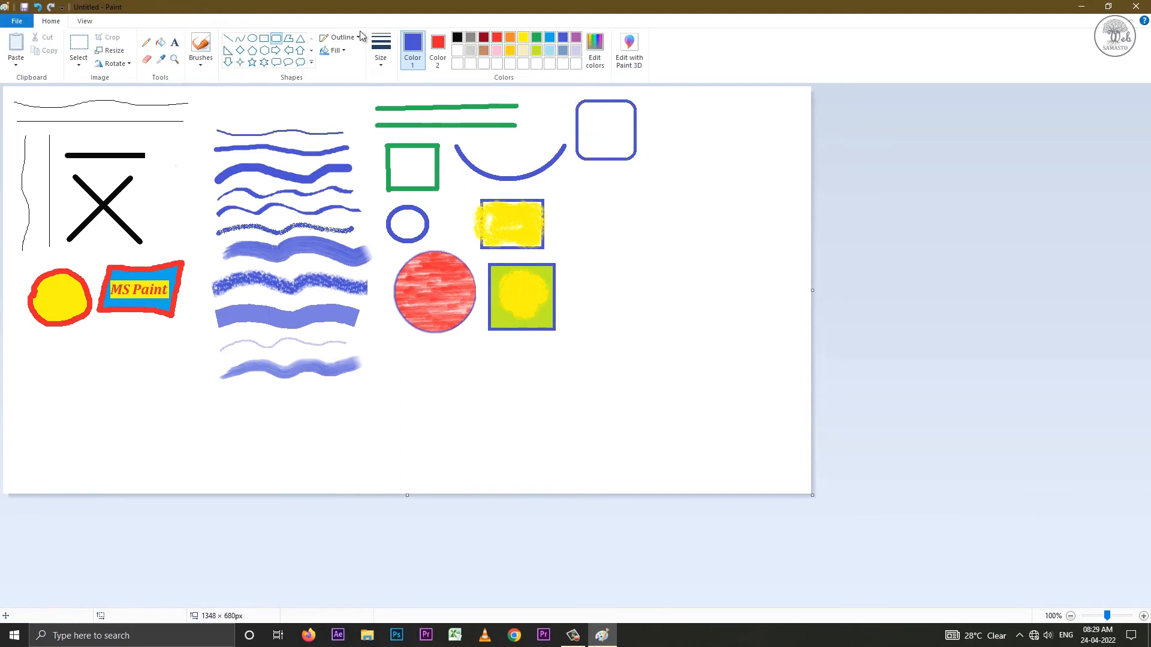
Draw a closed irregular indigo polygon with a notch, about 221 by 222 px, below the rounded square
{"action": "left_click", "coordinate": [289, 41]}
{"action": "left_click_drag", "start_coordinate": [567, 239], "coordinate": [590, 184]}
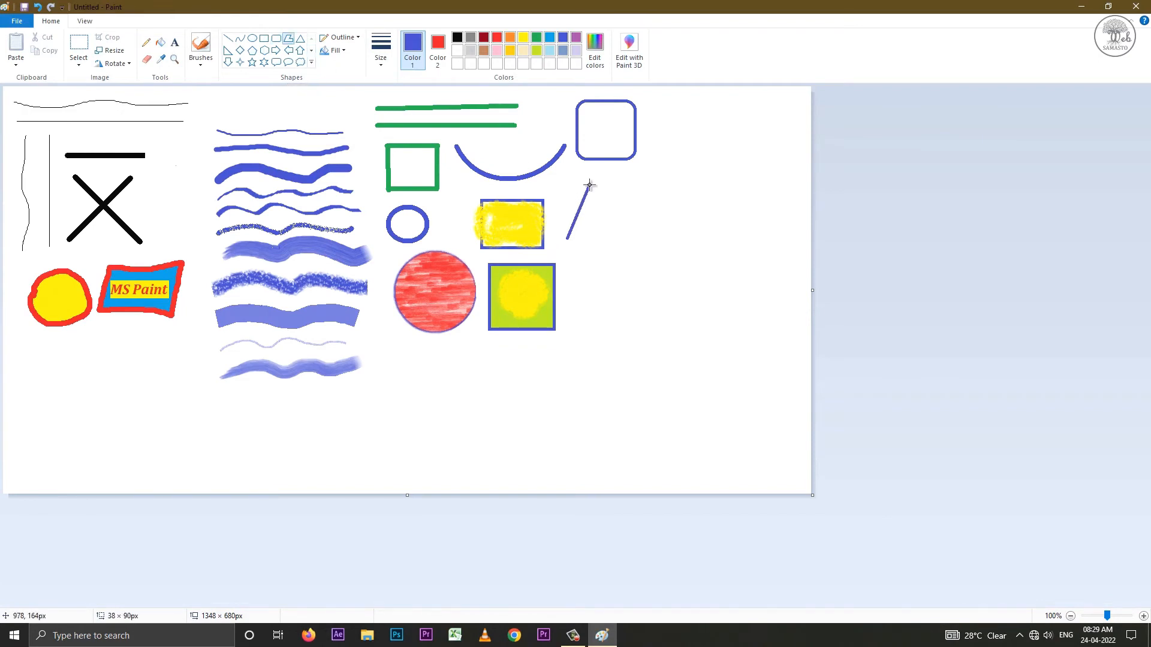
{"action": "left_click", "coordinate": [666, 170]}
{"action": "left_click", "coordinate": [699, 207]}
{"action": "left_click", "coordinate": [694, 245]}
{"action": "left_click", "coordinate": [632, 221]}
{"action": "left_click", "coordinate": [604, 256]}
{"action": "left_click", "coordinate": [677, 302]}
{"action": "left_click", "coordinate": [647, 303]}
{"action": "left_click", "coordinate": [582, 277]}
{"action": "left_click", "coordinate": [594, 232]}
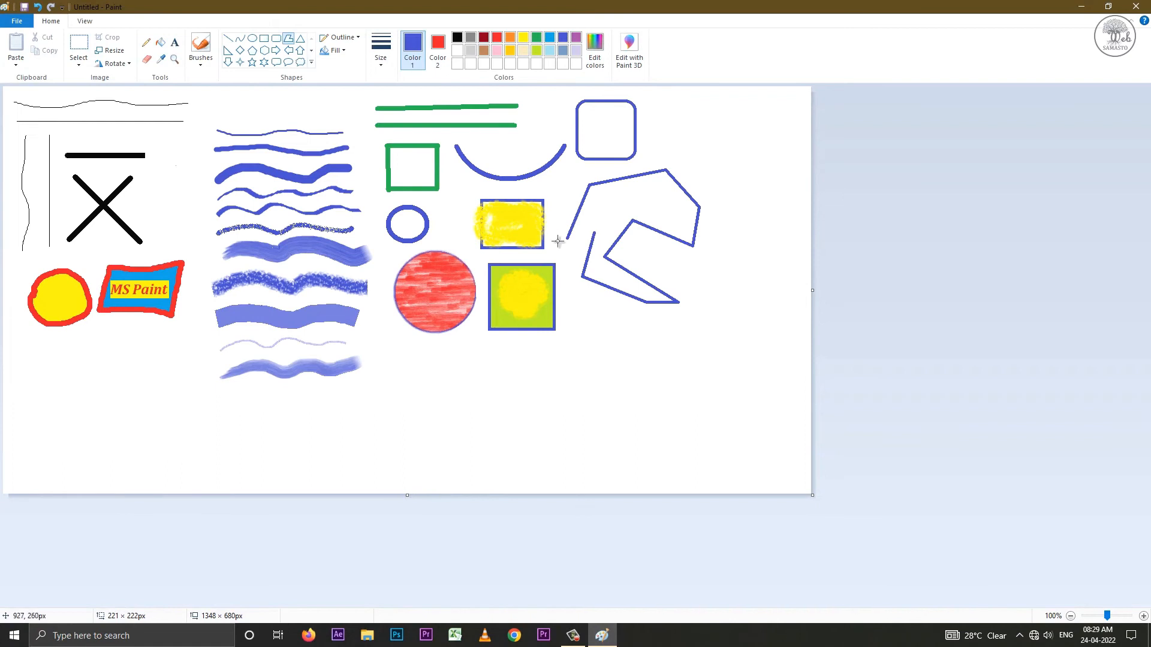
{"action": "left_click", "coordinate": [567, 239]}
Draw two indigo triangles beside the rounded square, about 92 by 89 px and 82 by 82 px
{"action": "left_click", "coordinate": [301, 41]}
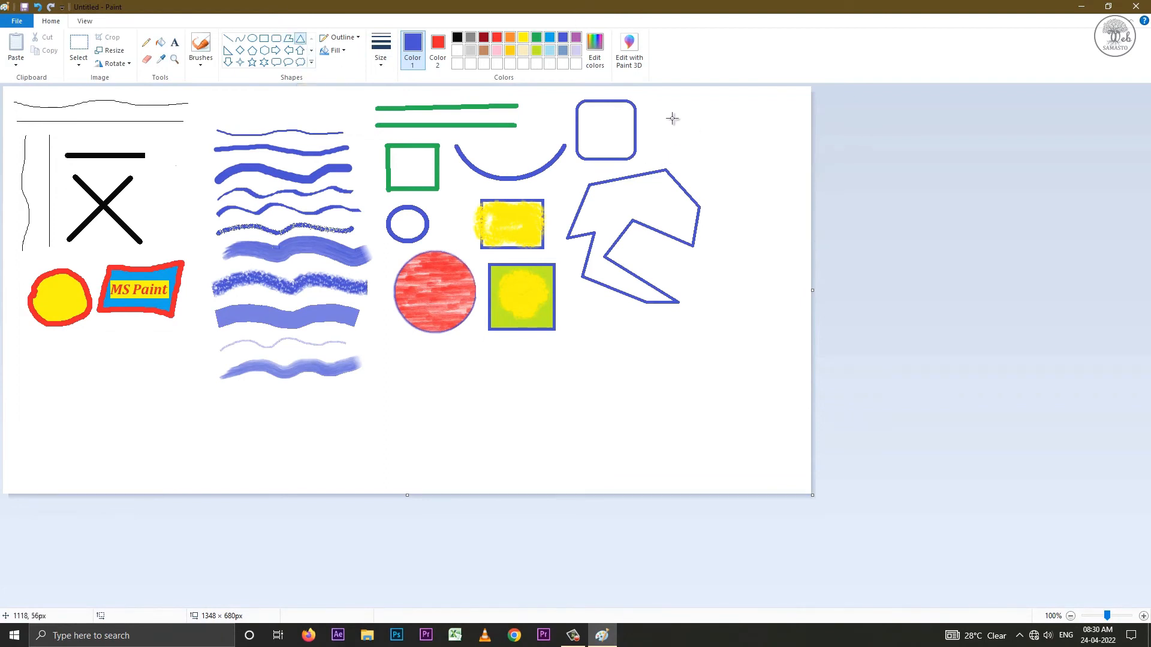
{"action": "mouse_move", "coordinate": [709, 101]}
{"action": "left_mouse_down"}
{"action": "mouse_move", "coordinate": [690, 139]}
{"action": "mouse_move", "coordinate": [654, 154]}
{"action": "left_mouse_up"}
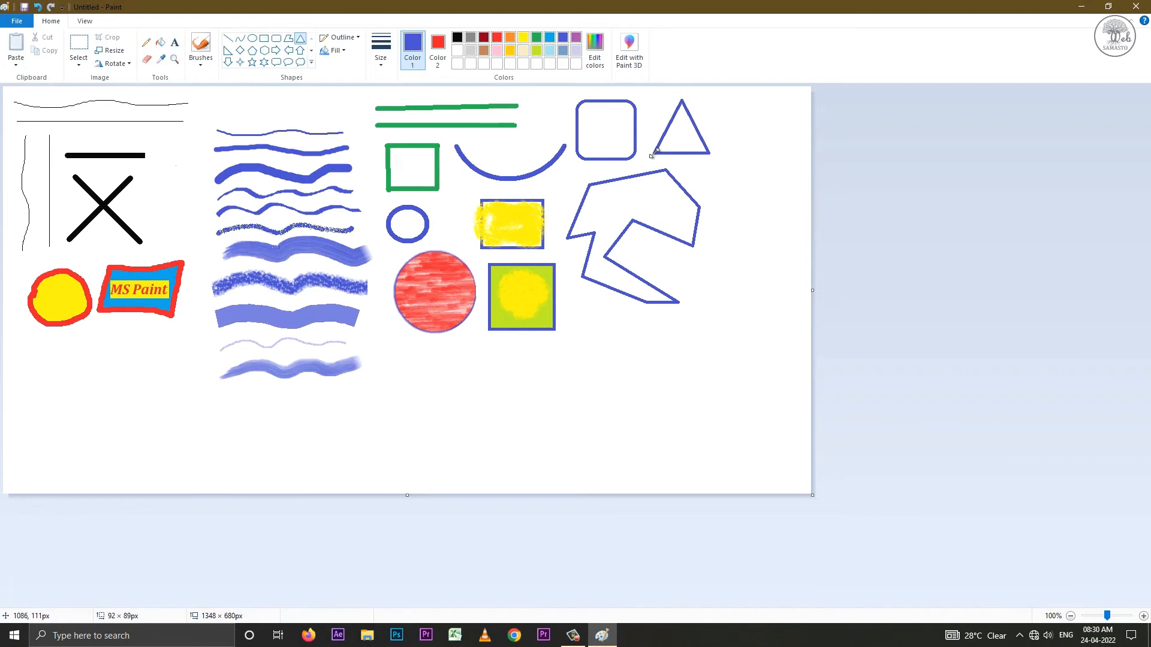
{"action": "left_click_drag", "start_coordinate": [727, 150], "coordinate": [787, 99]}
Draw a right triangle of about 72 by 72 px to the right of the polygon and a diamond below it
{"action": "left_click", "coordinate": [230, 53]}
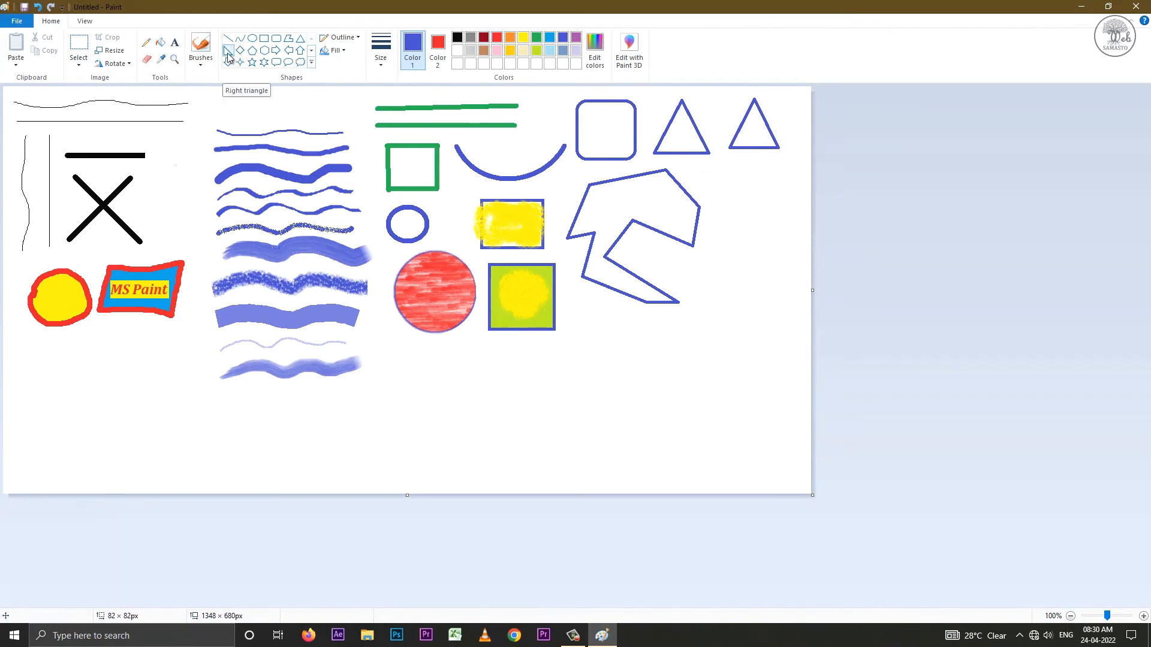
{"action": "left_click_drag", "start_coordinate": [718, 170], "coordinate": [760, 213]}
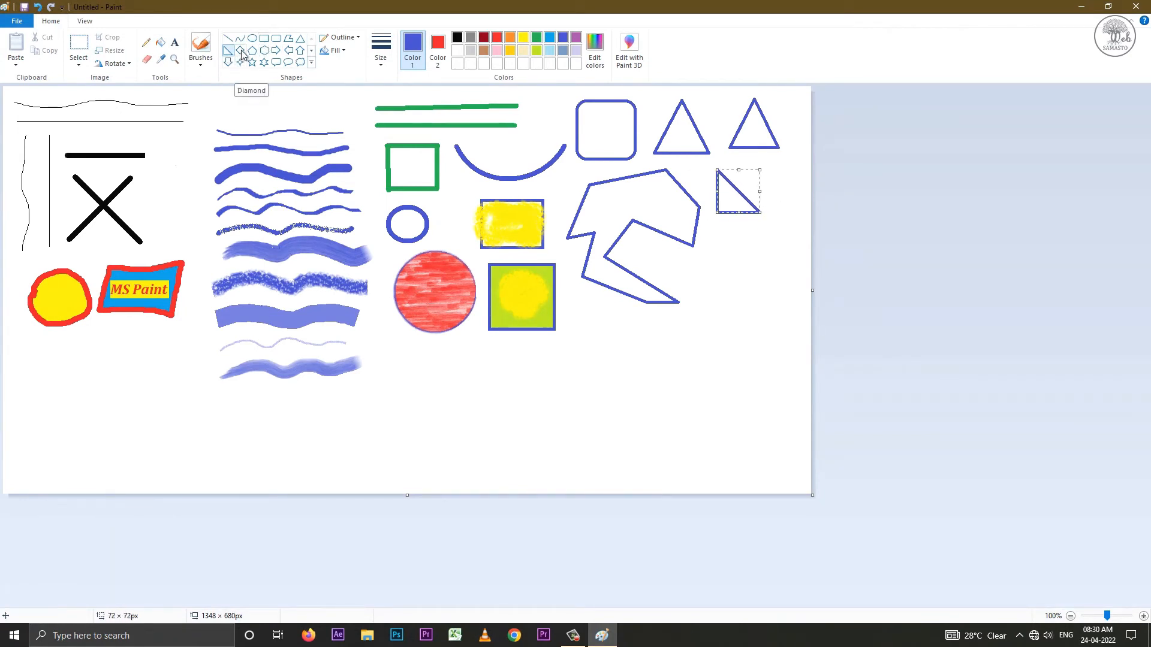
{"action": "left_click", "coordinate": [241, 52]}
{"action": "left_click_drag", "start_coordinate": [716, 275], "coordinate": [762, 229]}
Draw a pentagon below the diamond and a hexagon of about 80 by 80 px beneath the polygon
{"action": "left_click", "coordinate": [254, 52]}
{"action": "left_click_drag", "start_coordinate": [698, 327], "coordinate": [746, 274]}
{"action": "left_click", "coordinate": [264, 54]}
{"action": "left_click_drag", "start_coordinate": [576, 348], "coordinate": [625, 299]}
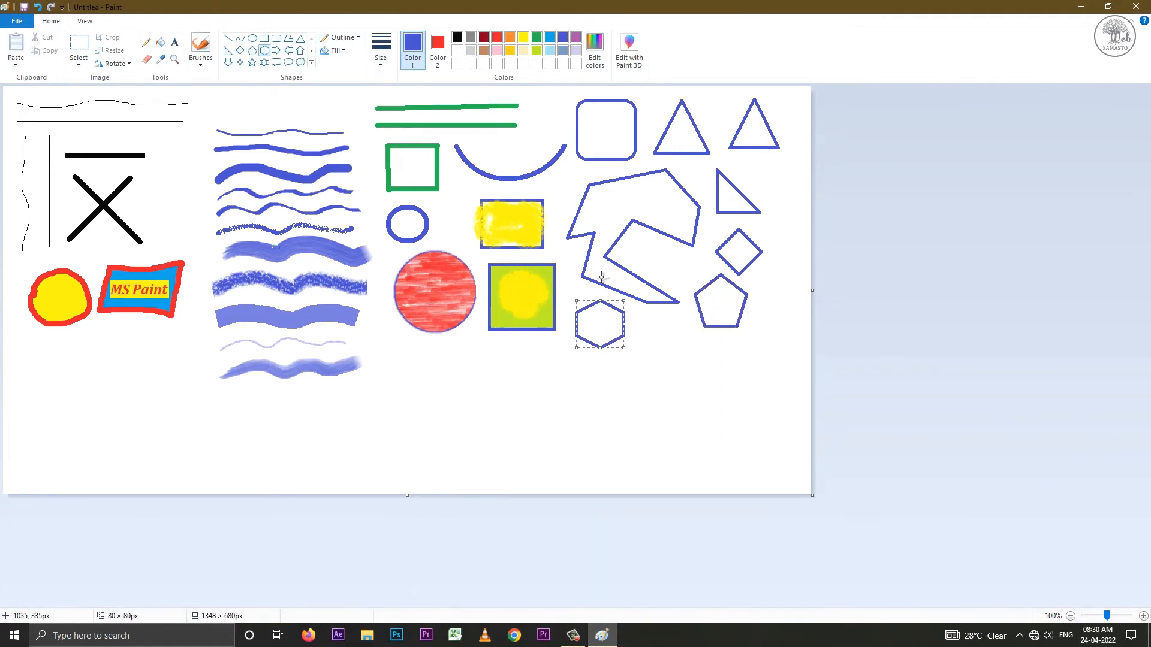
Draw a right arrow beside the bottom of the hexagon and a left arrow of about 60 by 60 px facing it
{"action": "left_click", "coordinate": [277, 51]}
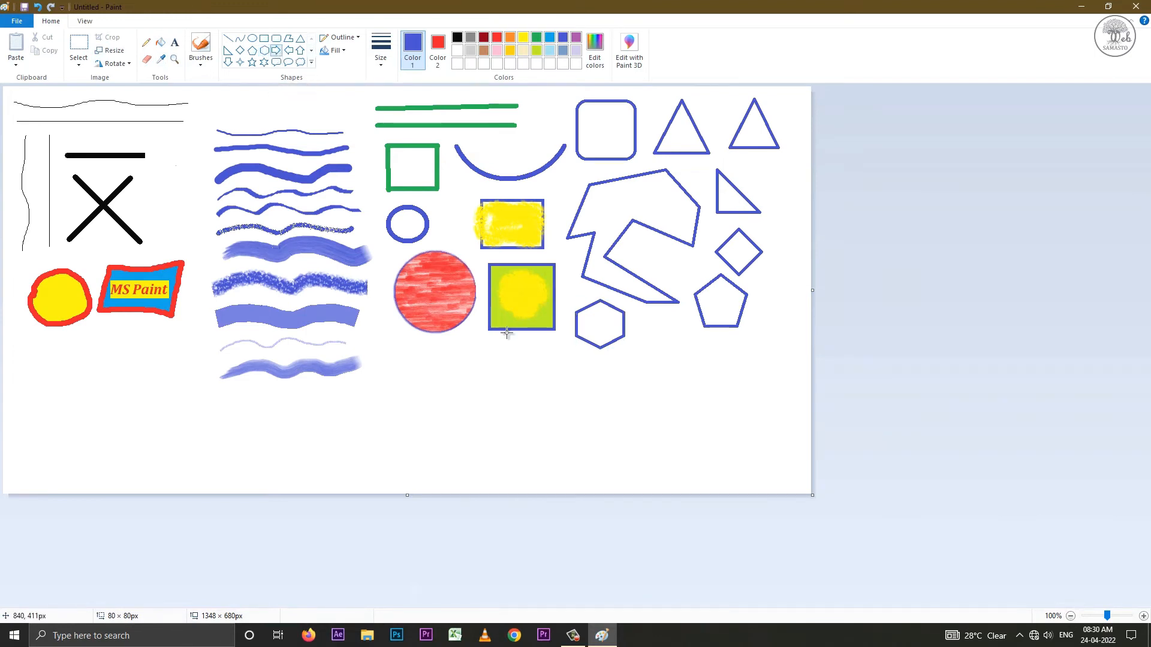
{"action": "left_click_drag", "start_coordinate": [628, 379], "coordinate": [670, 339]}
{"action": "left_click", "coordinate": [289, 50]}
{"action": "left_click_drag", "start_coordinate": [730, 374], "coordinate": [694, 338]}
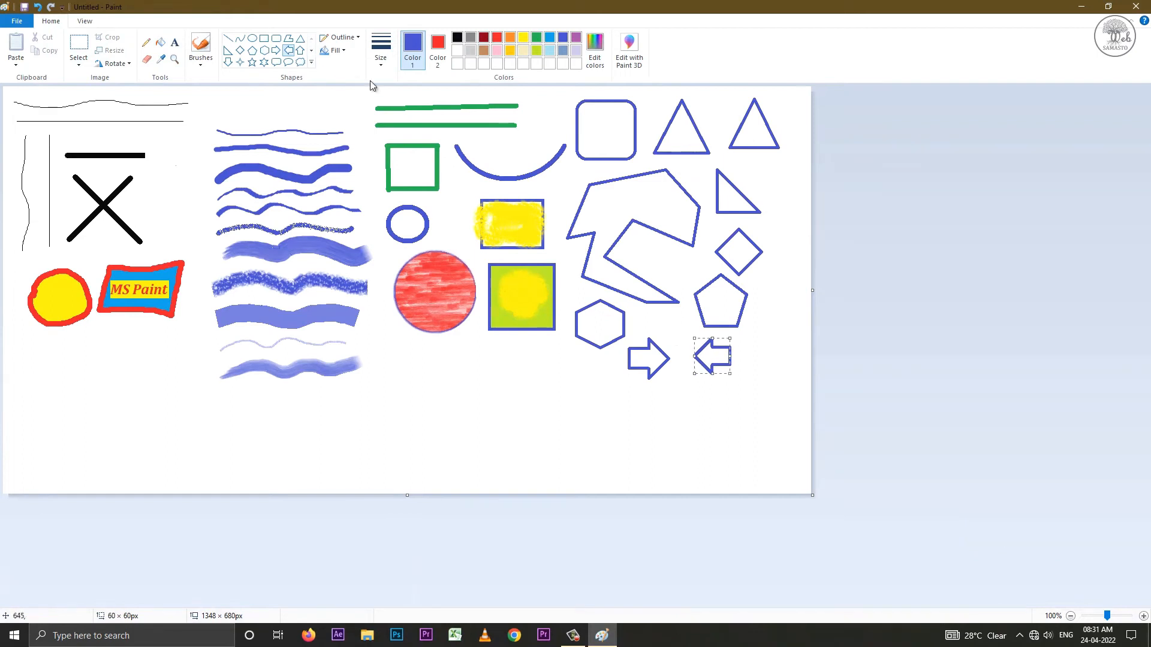
Draw an up arrow of about 60 by 60 px beside the pentagon and a down arrow between the right and left arrows
{"action": "left_click", "coordinate": [301, 52]}
{"action": "left_click_drag", "start_coordinate": [754, 350], "coordinate": [791, 290]}
{"action": "left_click", "coordinate": [228, 63]}
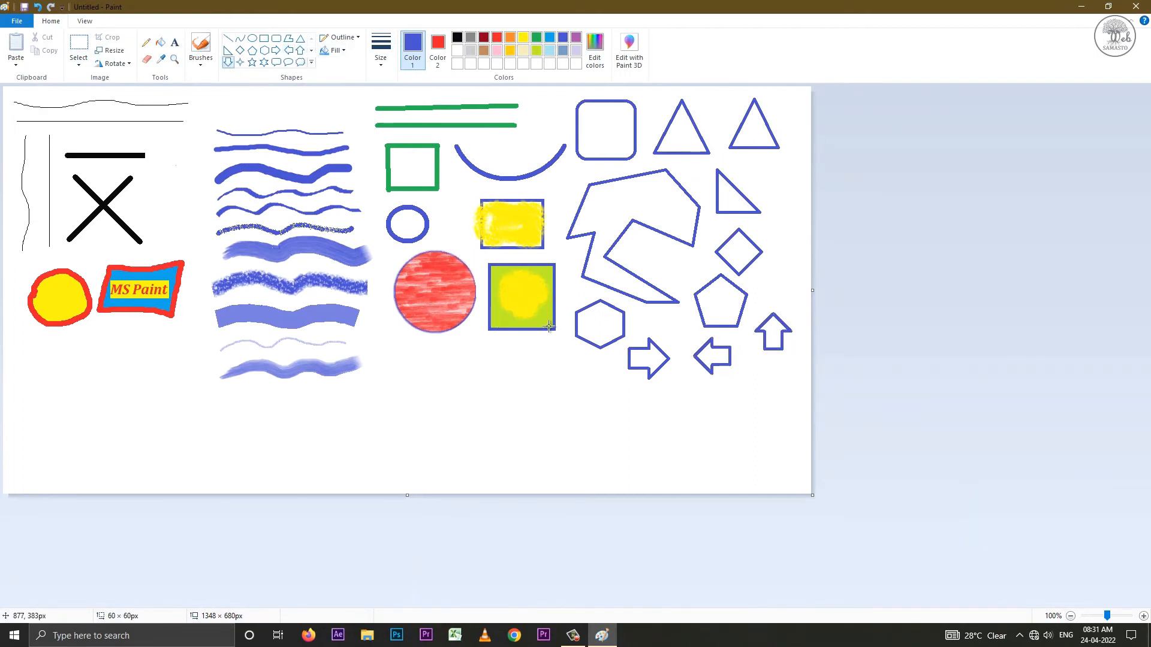
{"action": "left_click_drag", "start_coordinate": [672, 376], "coordinate": [682, 335]}
{"action": "left_click", "coordinate": [688, 414]}
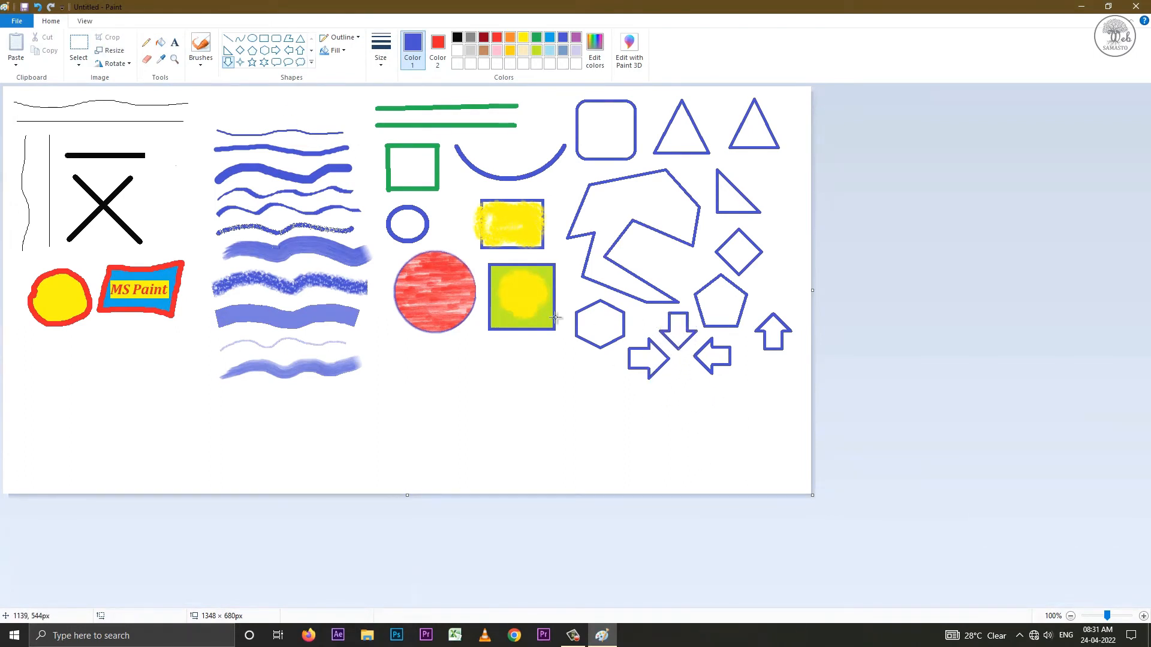
Draw a row of four-point, five-point and six-point stars below the red circle and green square, the last about 69 by 69 px
{"action": "left_click", "coordinate": [241, 63]}
{"action": "mouse_move", "coordinate": [536, 362]}
{"action": "left_mouse_down"}
{"action": "mouse_move", "coordinate": [569, 396]}
{"action": "mouse_move", "coordinate": [530, 371]}
{"action": "mouse_move", "coordinate": [410, 372]}
{"action": "mouse_move", "coordinate": [466, 367]}
{"action": "mouse_move", "coordinate": [490, 343]}
{"action": "mouse_move", "coordinate": [546, 340]}
{"action": "left_mouse_up"}
{"action": "left_click", "coordinate": [252, 62]}
{"action": "left_click", "coordinate": [264, 63]}
Draw a rounded rectangular callout about 60 by 60 px, an oval callout about 70 by 70 px and a cloud callout about 85 by 87 px
{"action": "left_click", "coordinate": [276, 62]}
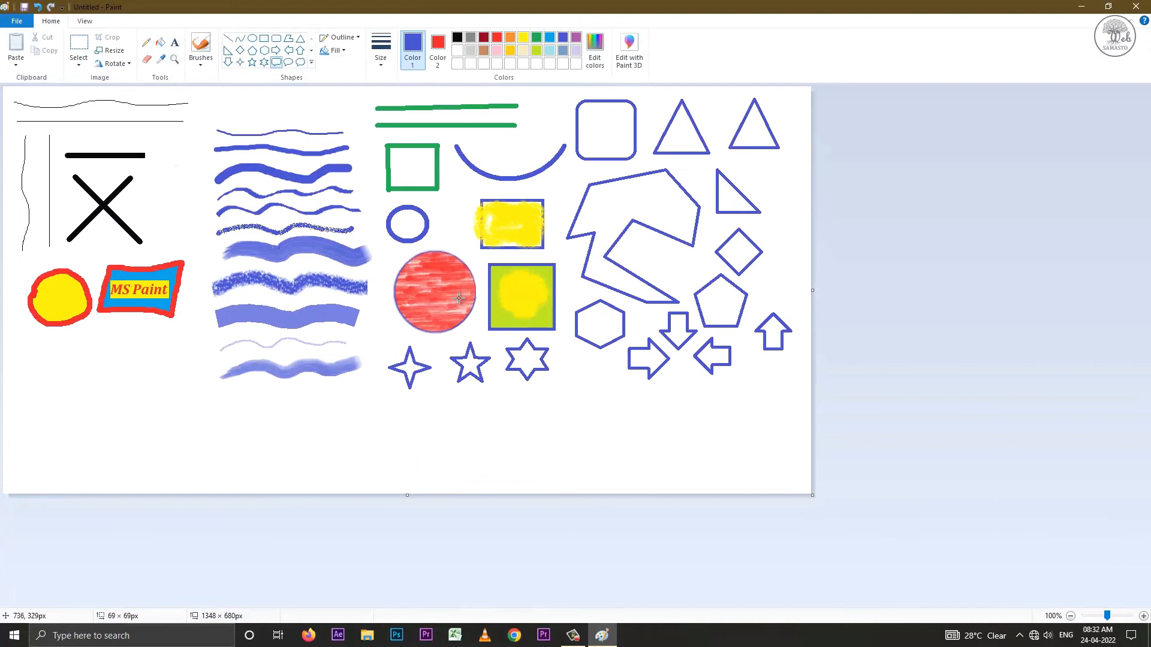
{"action": "left_click_drag", "start_coordinate": [560, 391], "coordinate": [597, 354]}
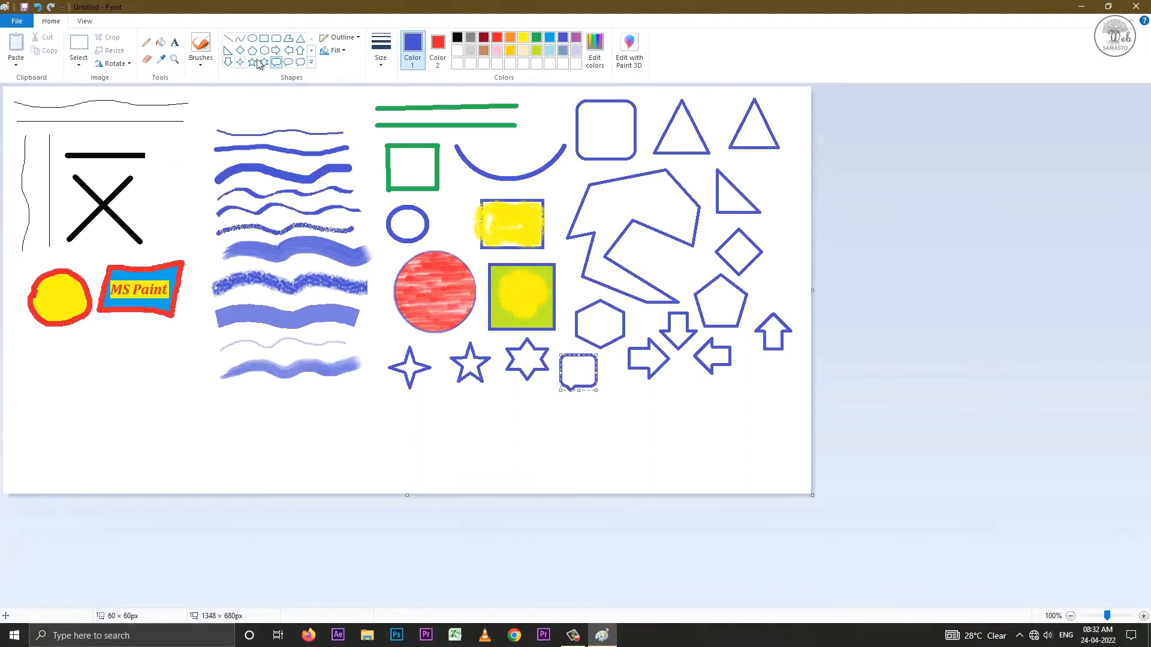
{"action": "left_click", "coordinate": [287, 65]}
{"action": "left_click_drag", "start_coordinate": [603, 420], "coordinate": [732, 380]}
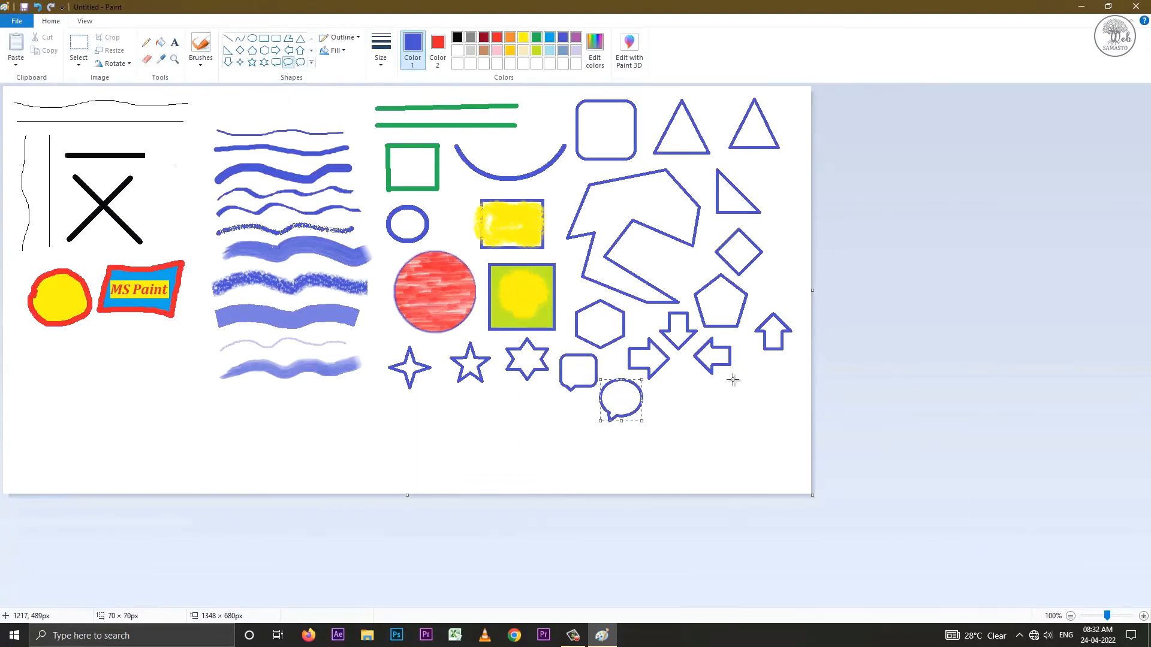
{"action": "left_click", "coordinate": [301, 64]}
{"action": "left_click_drag", "start_coordinate": [660, 424], "coordinate": [754, 388]}
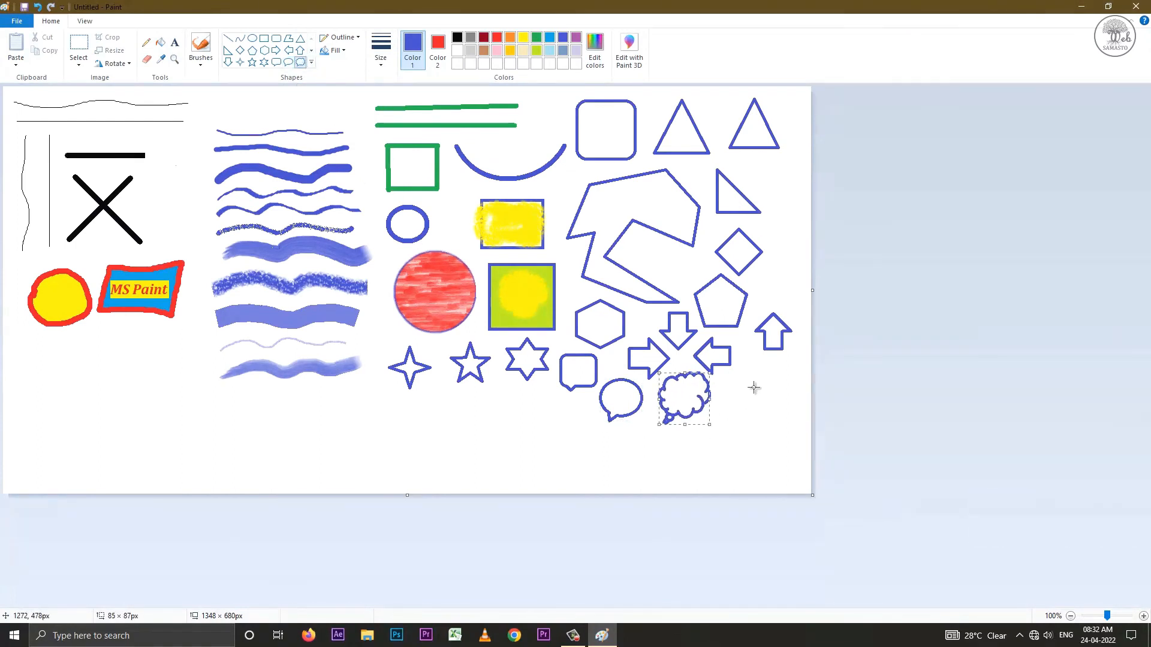
Draw a heart beside the cloud callout and a lightning bolt of about 75 by 75 px below them
{"action": "left_click", "coordinate": [311, 51]}
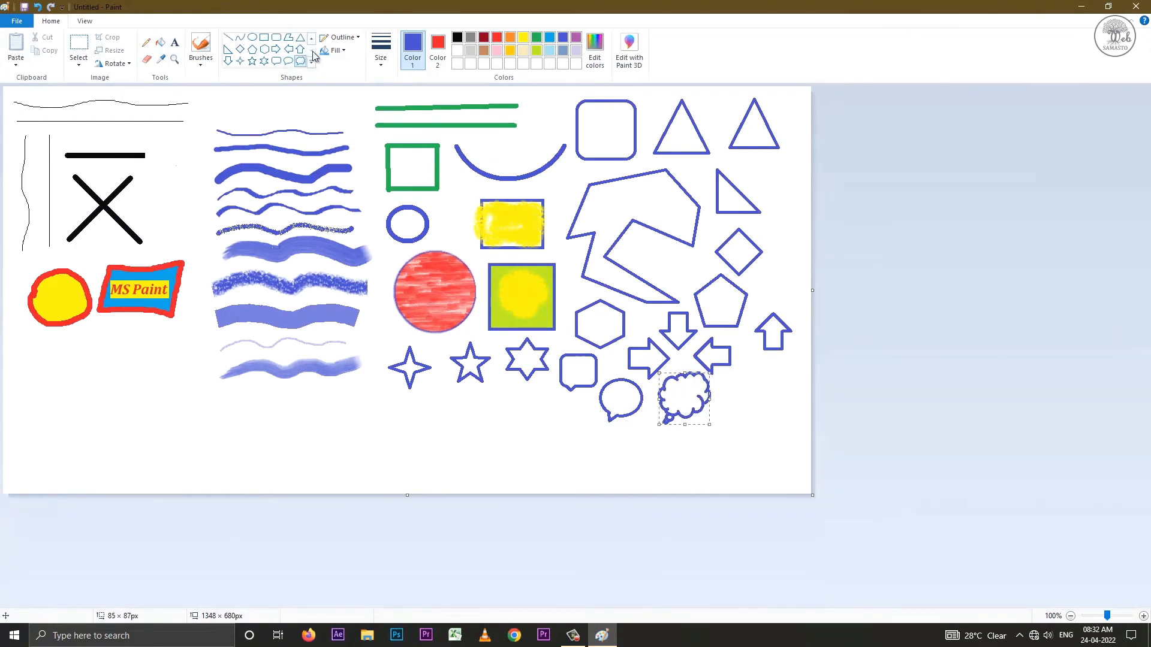
{"action": "left_click", "coordinate": [228, 62]}
{"action": "left_click_drag", "start_coordinate": [735, 420], "coordinate": [790, 367]}
{"action": "left_click", "coordinate": [241, 62]}
{"action": "left_click_drag", "start_coordinate": [701, 454], "coordinate": [745, 410]}
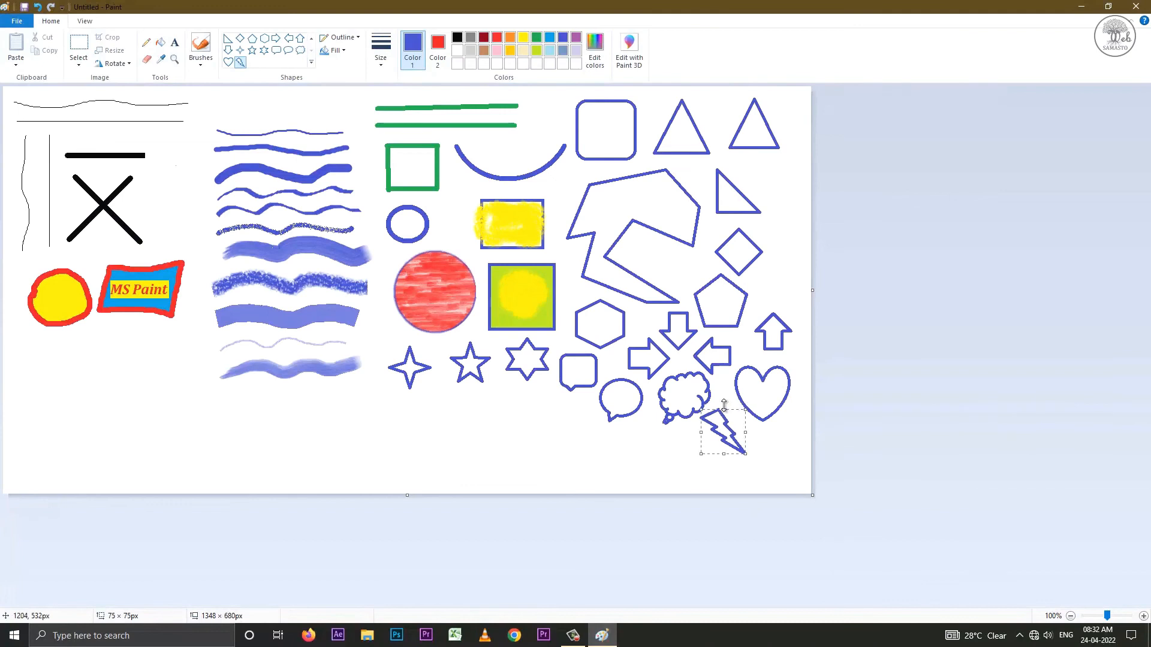
{"action": "left_click", "coordinate": [552, 440]}
Add the text "Hello" at the rounded rectangular callout, with black as its text color and white as its background color
{"action": "left_click", "coordinate": [175, 42]}
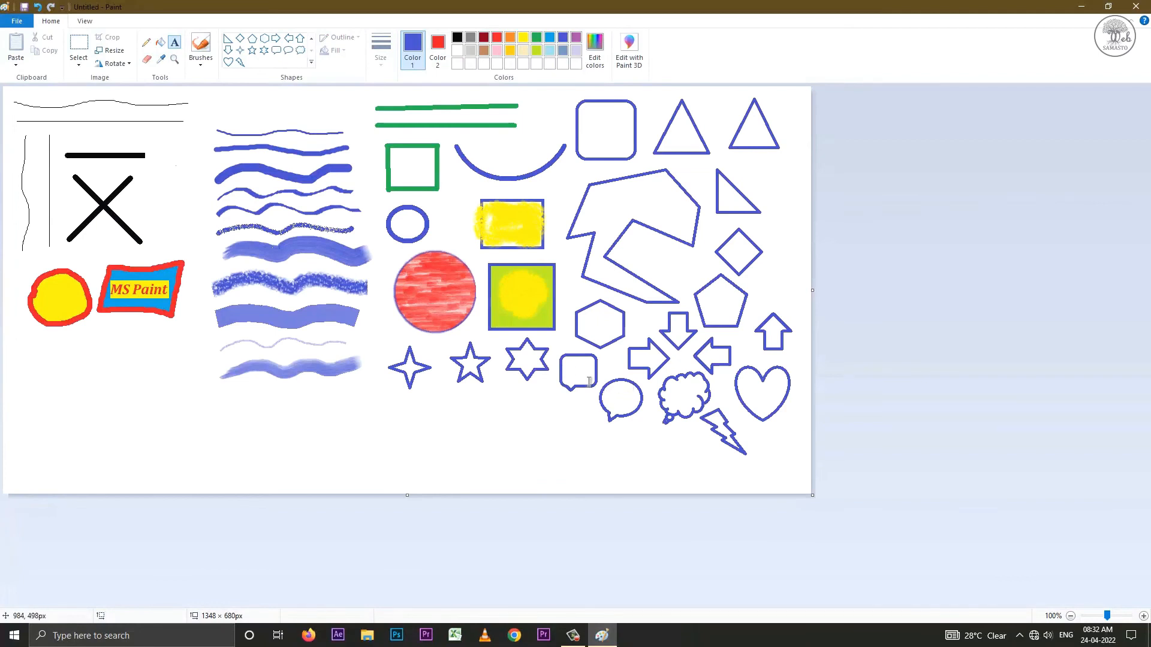
{"action": "left_click", "coordinate": [564, 370]}
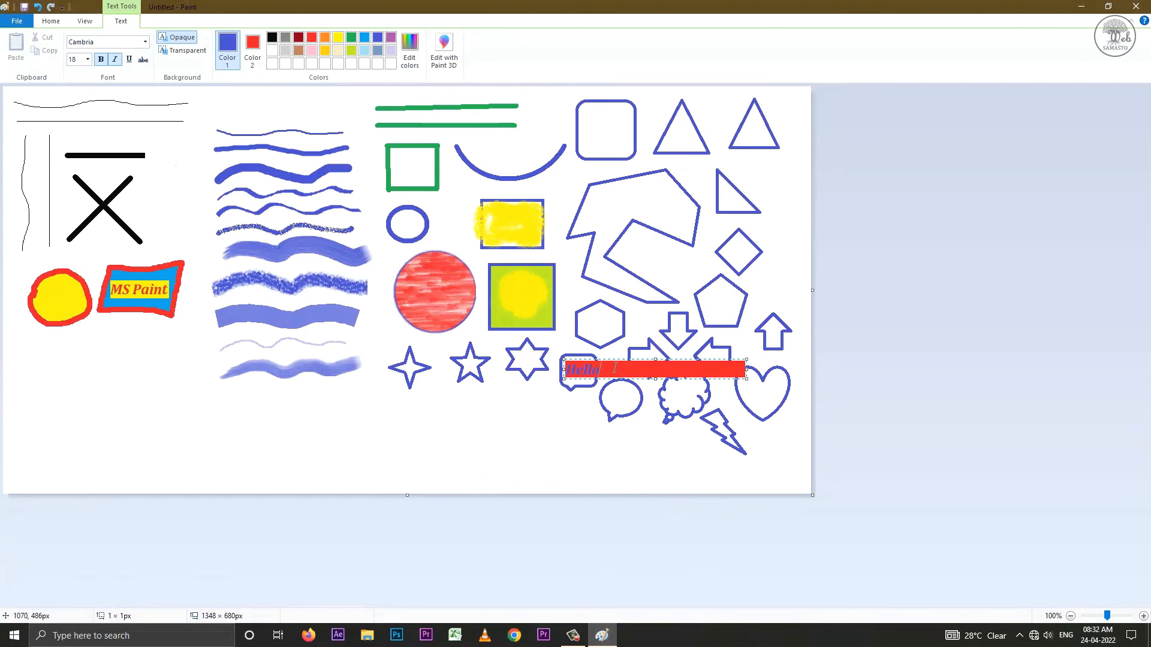
{"action": "left_click", "coordinate": [273, 37]}
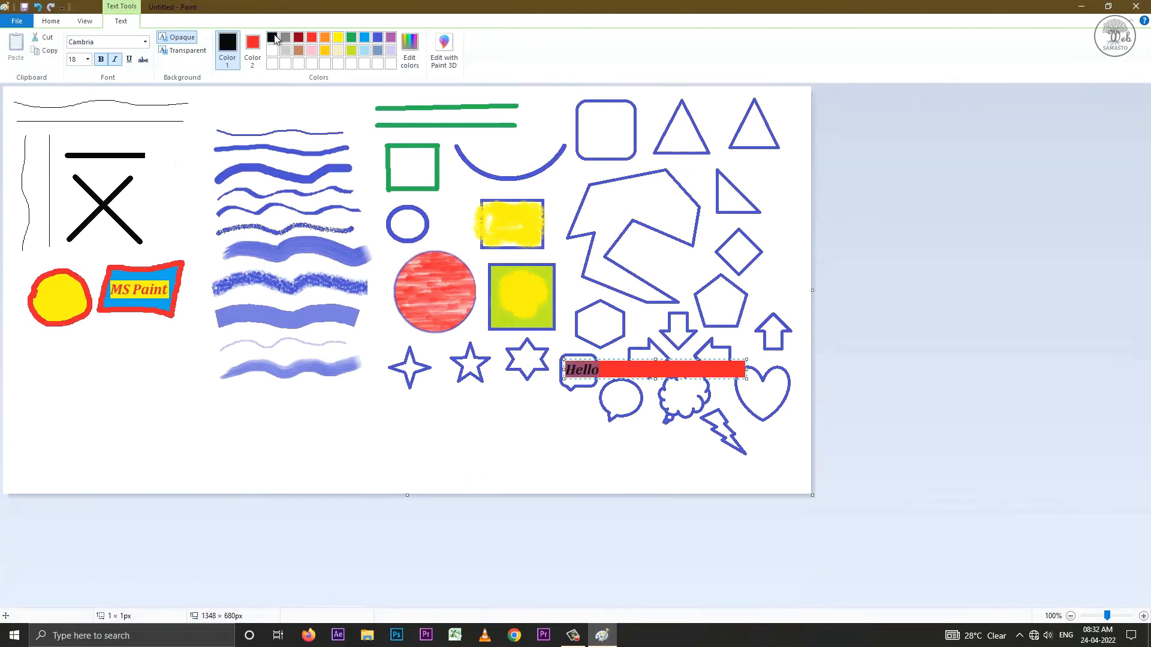
{"action": "left_click", "coordinate": [253, 49]}
{"action": "left_click", "coordinate": [272, 51]}
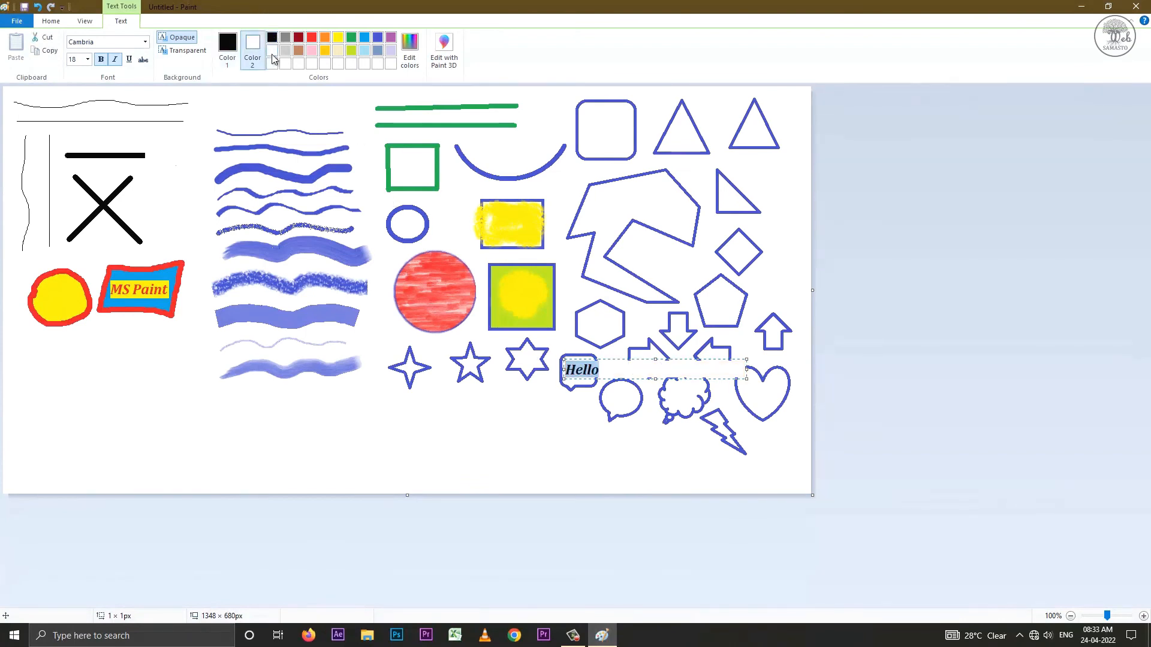
Format the "Hello" text with a transparent background, no italic or bold, and font size 14
{"action": "left_click", "coordinate": [183, 52]}
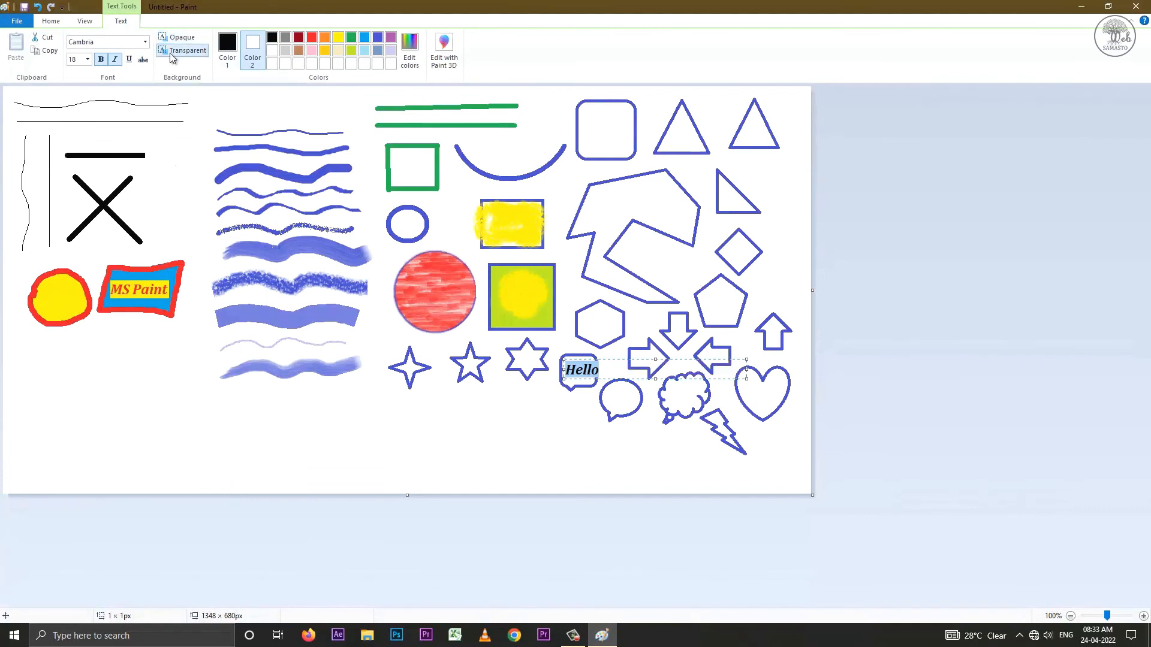
{"action": "left_click", "coordinate": [114, 60]}
{"action": "left_click", "coordinate": [101, 60]}
{"action": "left_click", "coordinate": [89, 59]}
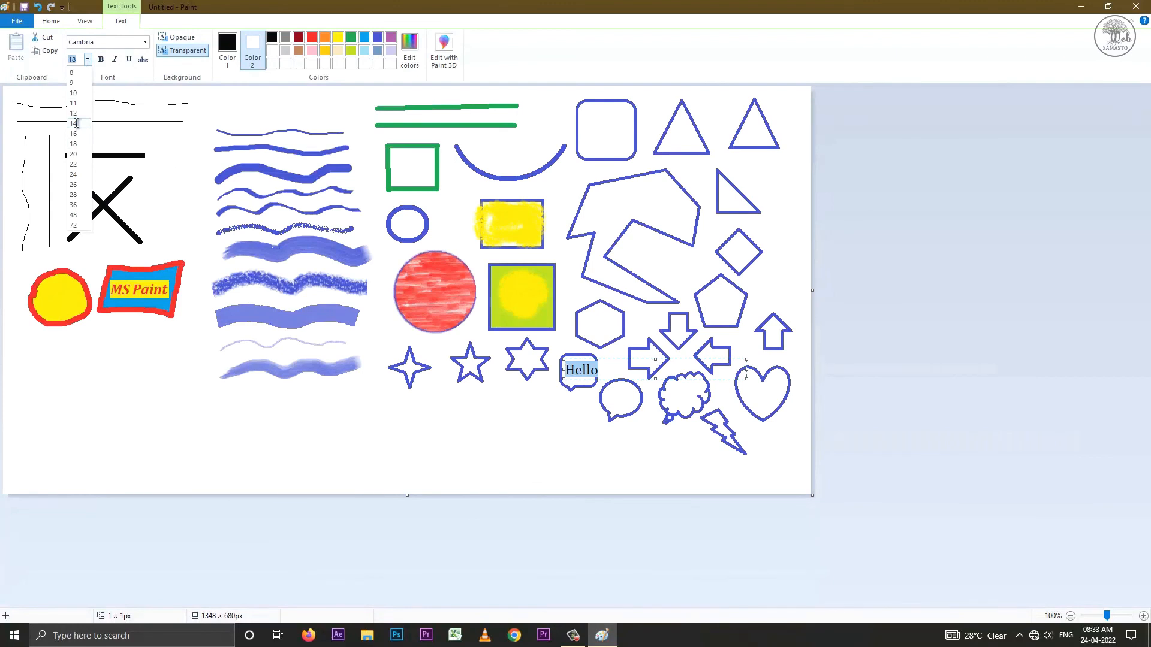
{"action": "left_click", "coordinate": [77, 123]}
Shrink the "Hello" text box to about 82 by 35 px, center the word inside the rounded callout and finish the text
{"action": "left_click", "coordinate": [598, 368]}
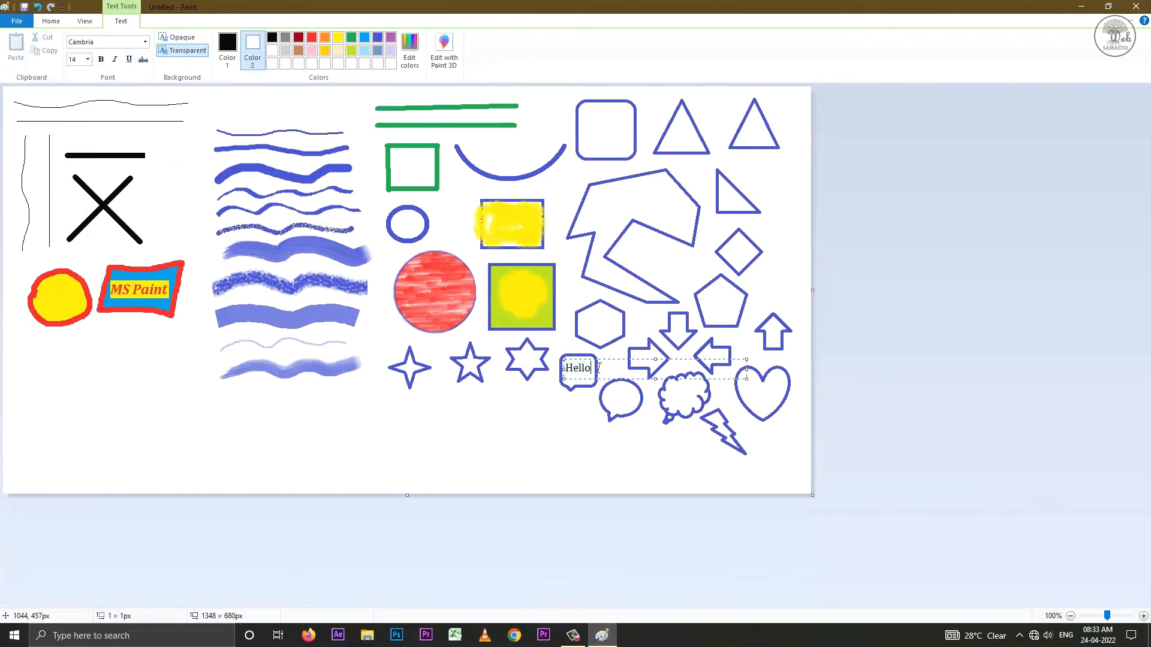
{"action": "left_click_drag", "start_coordinate": [747, 378], "coordinate": [603, 363]}
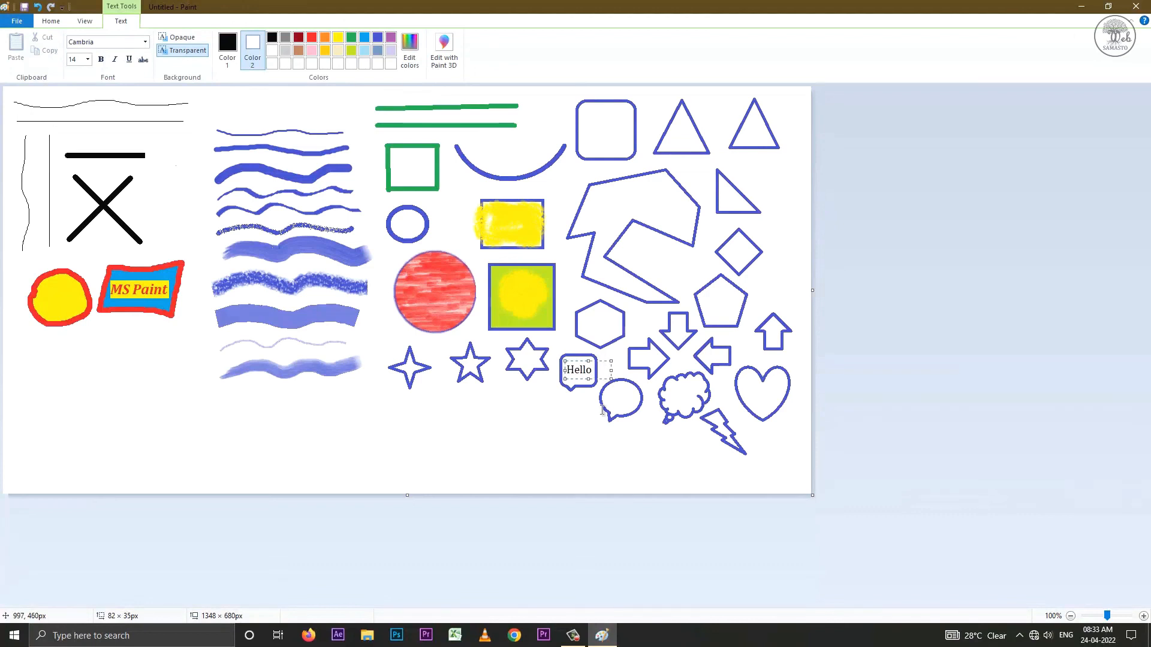
{"action": "left_click", "coordinate": [561, 438]}
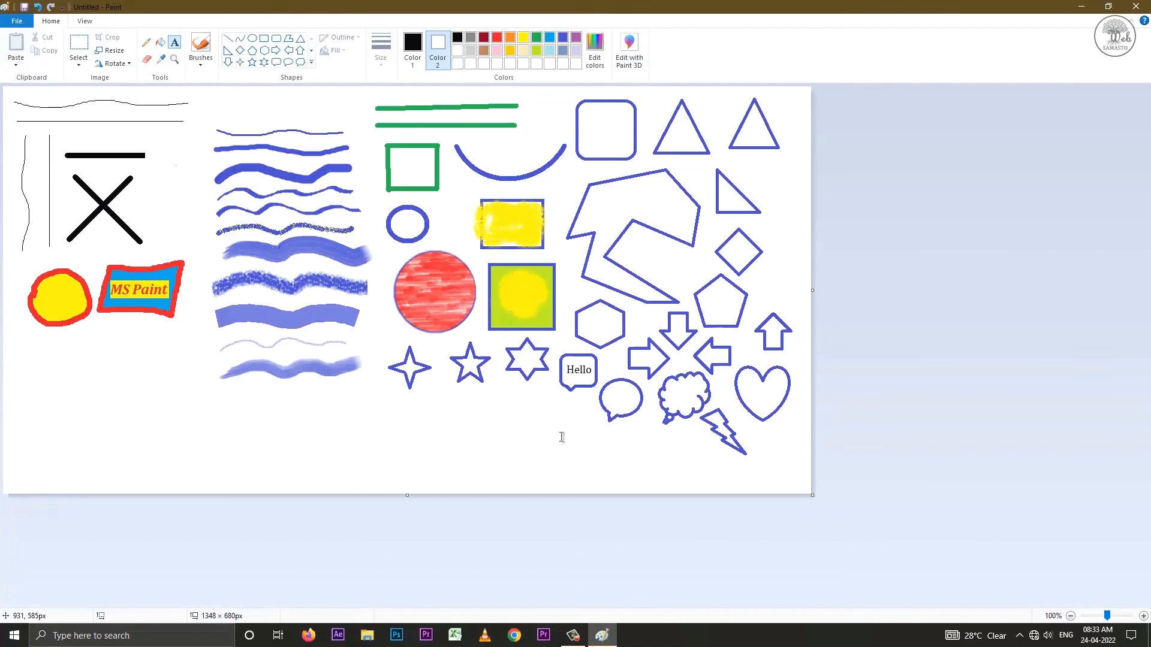